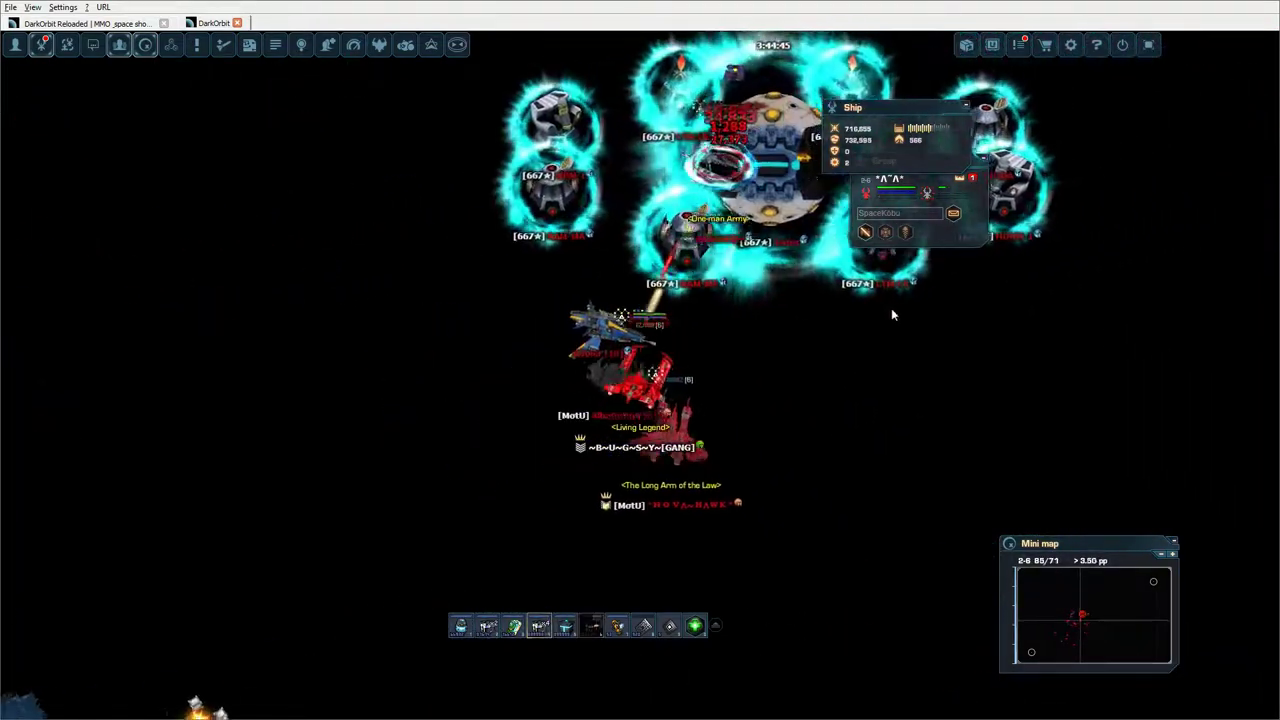
- Fly the ship up-left, away from the enemy base toward the Protegit aliens
click(550, 126)
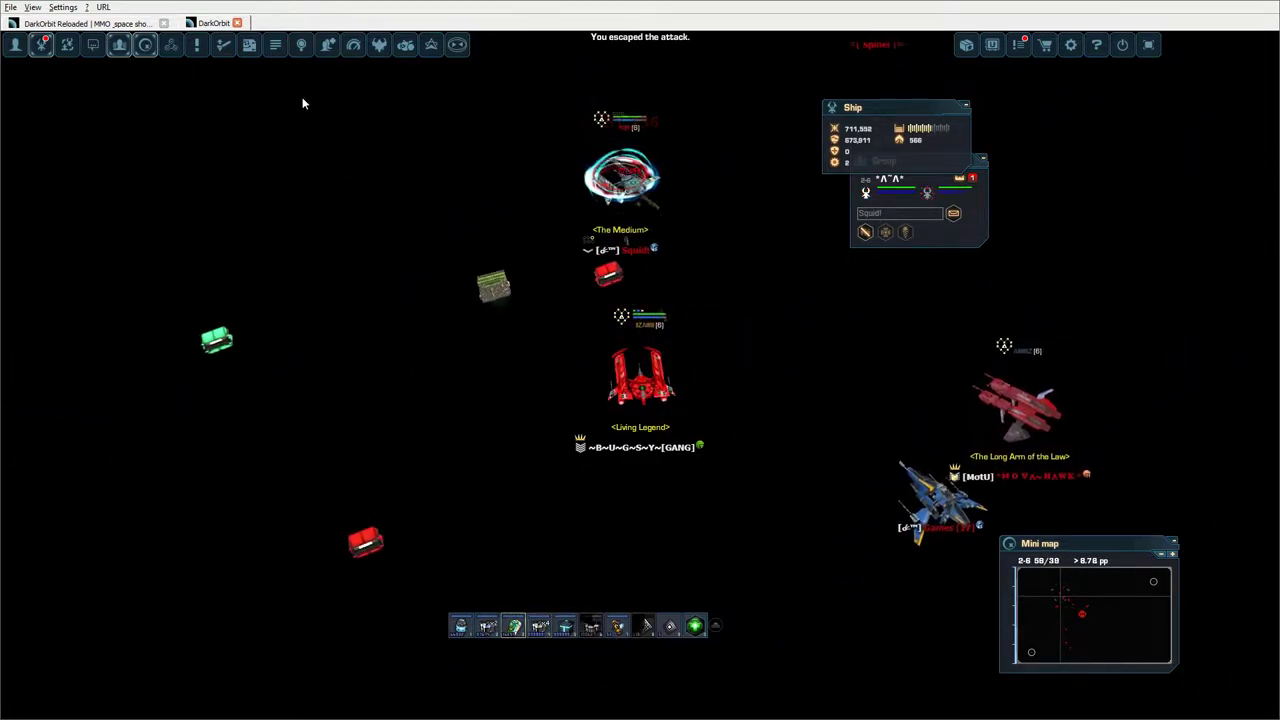
- Switch ammo and kill an enemy player (704 honor, 56,320 EP), then expand the action bar
key(4)
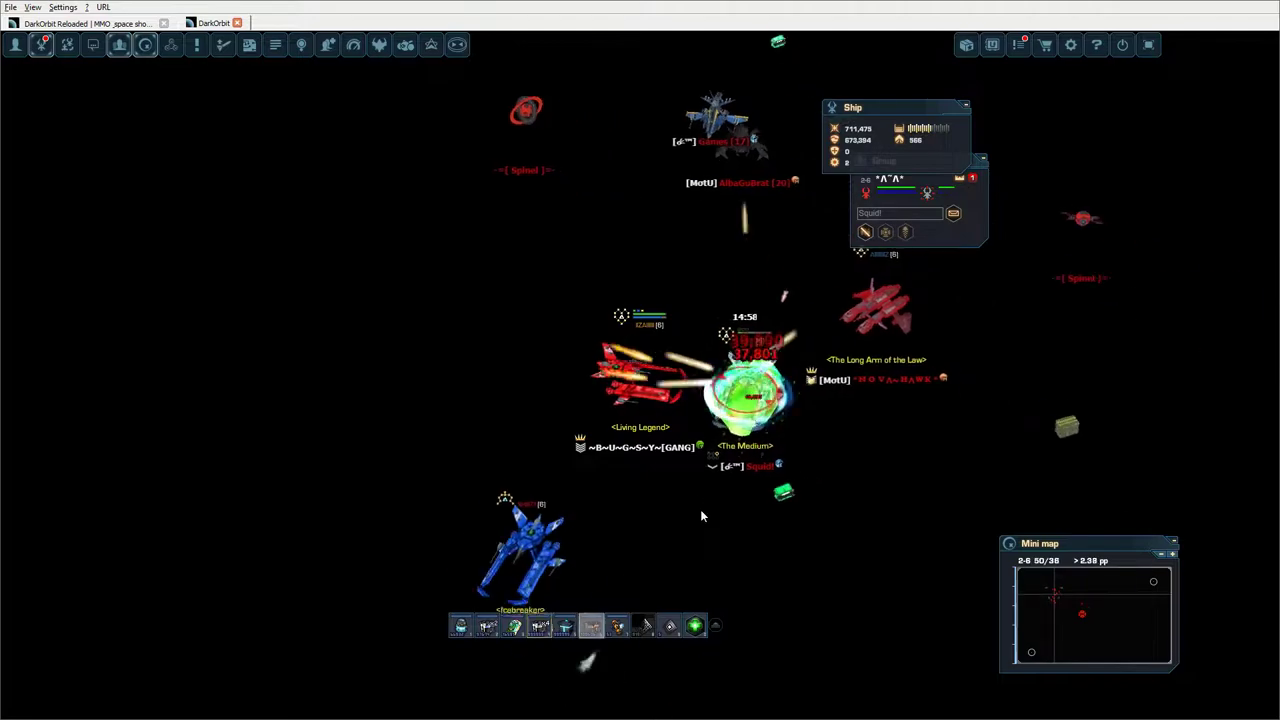
click(368, 385)
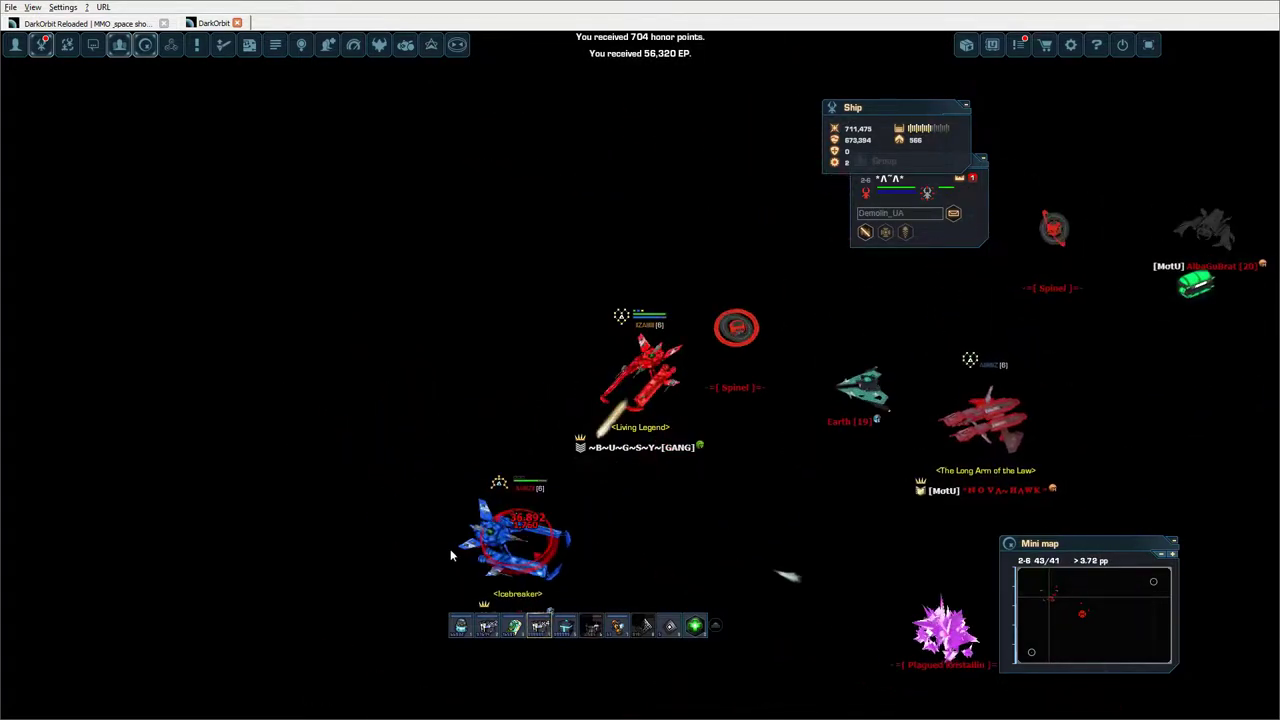
click(802, 572)
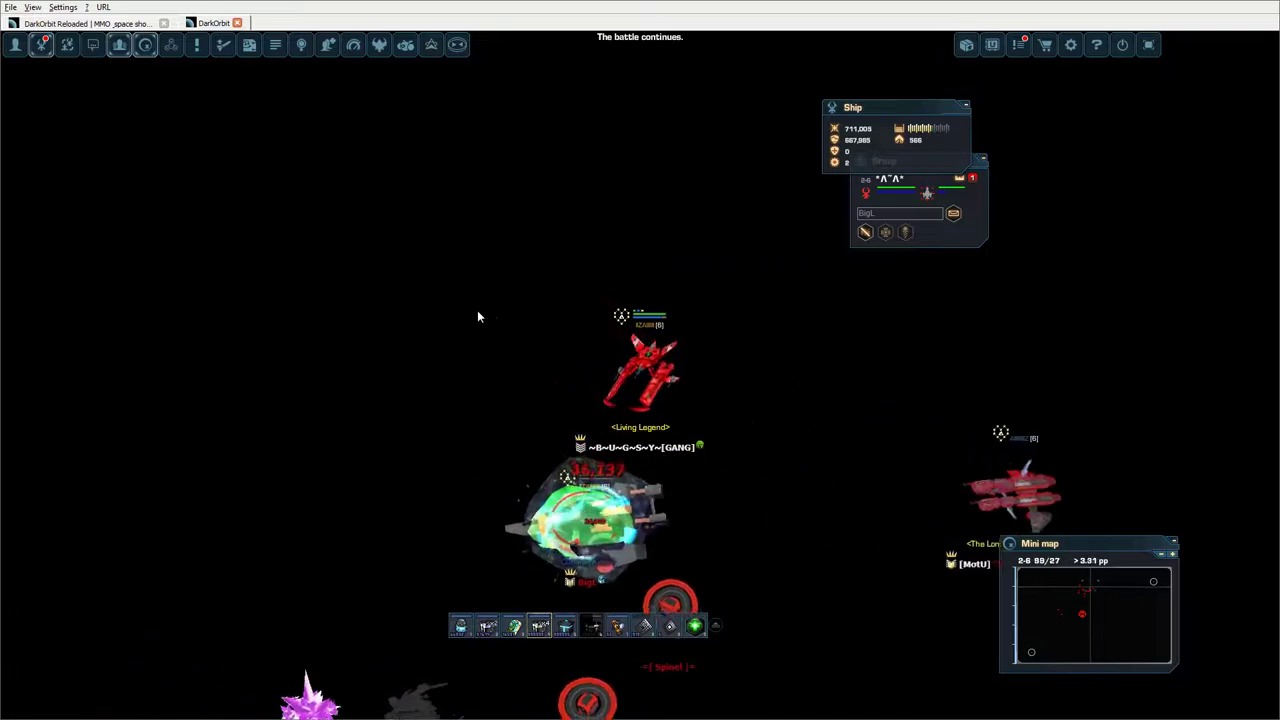
click(965, 498)
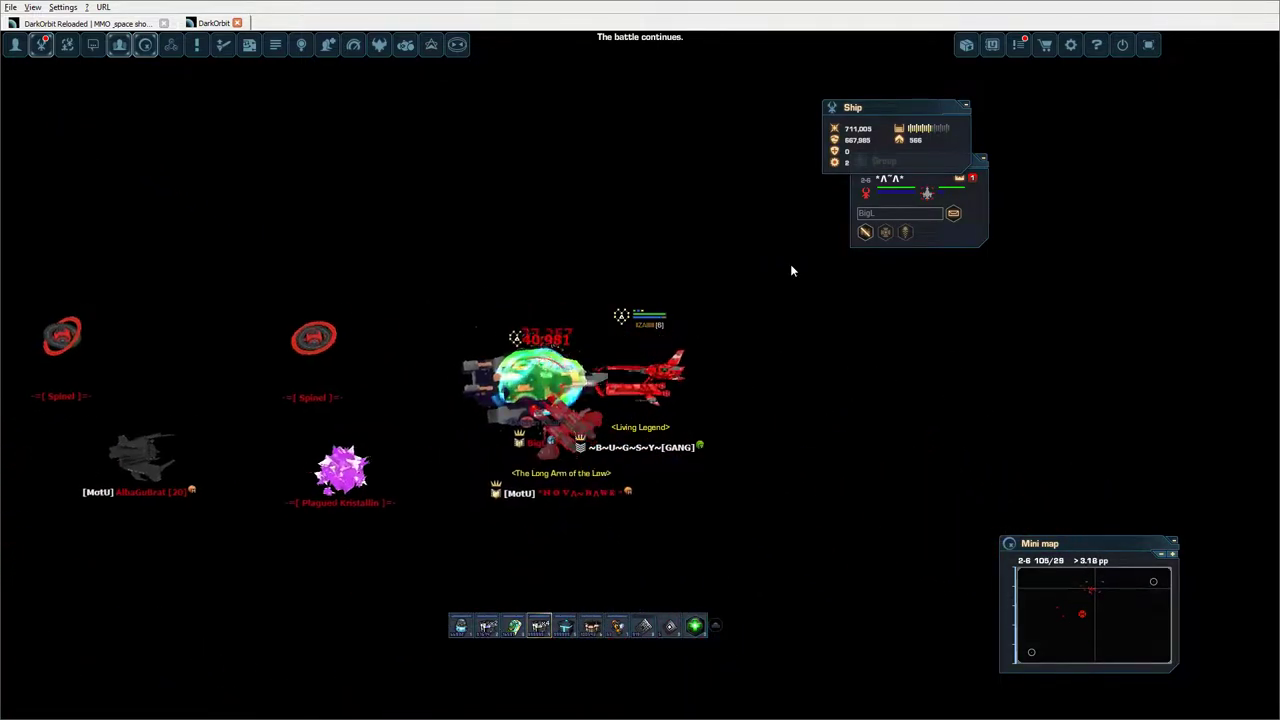
click(717, 628)
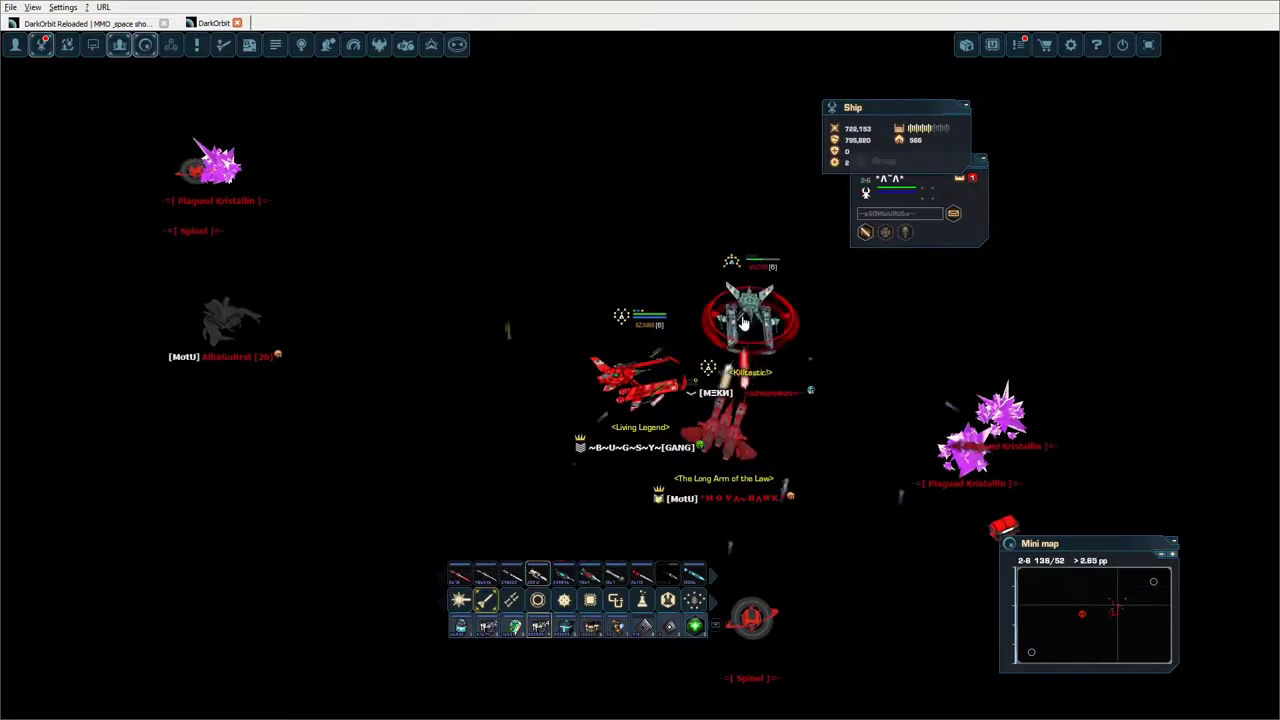
- Steer onto the jump gate and jump to the next area with J
click(903, 317)
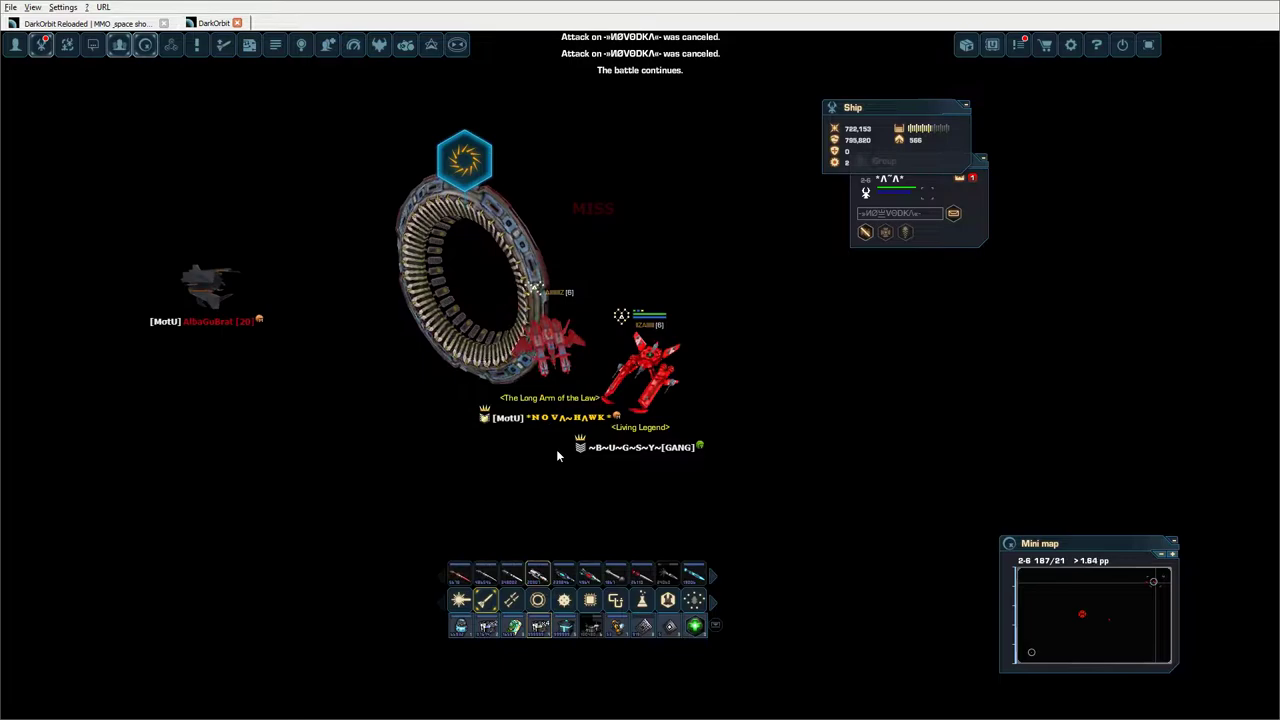
key(j)
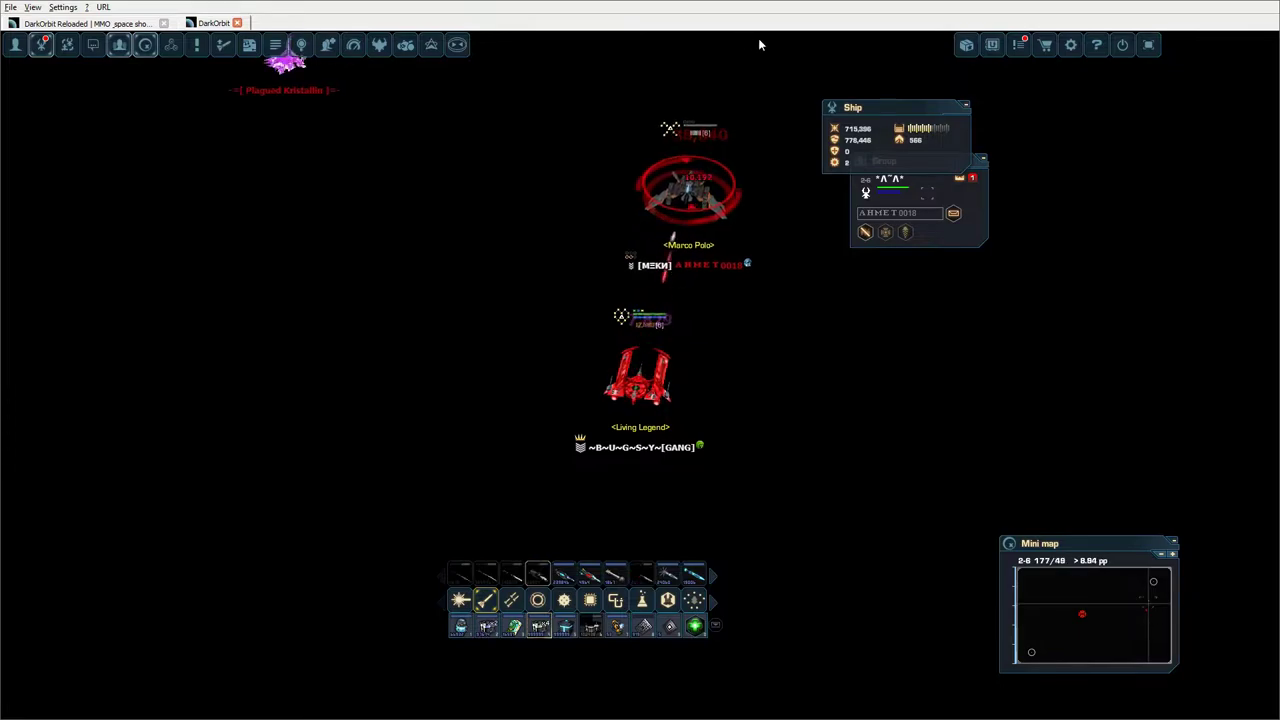
- Target the enemy ship near the station and switch to a different ammo type
click(565, 638)
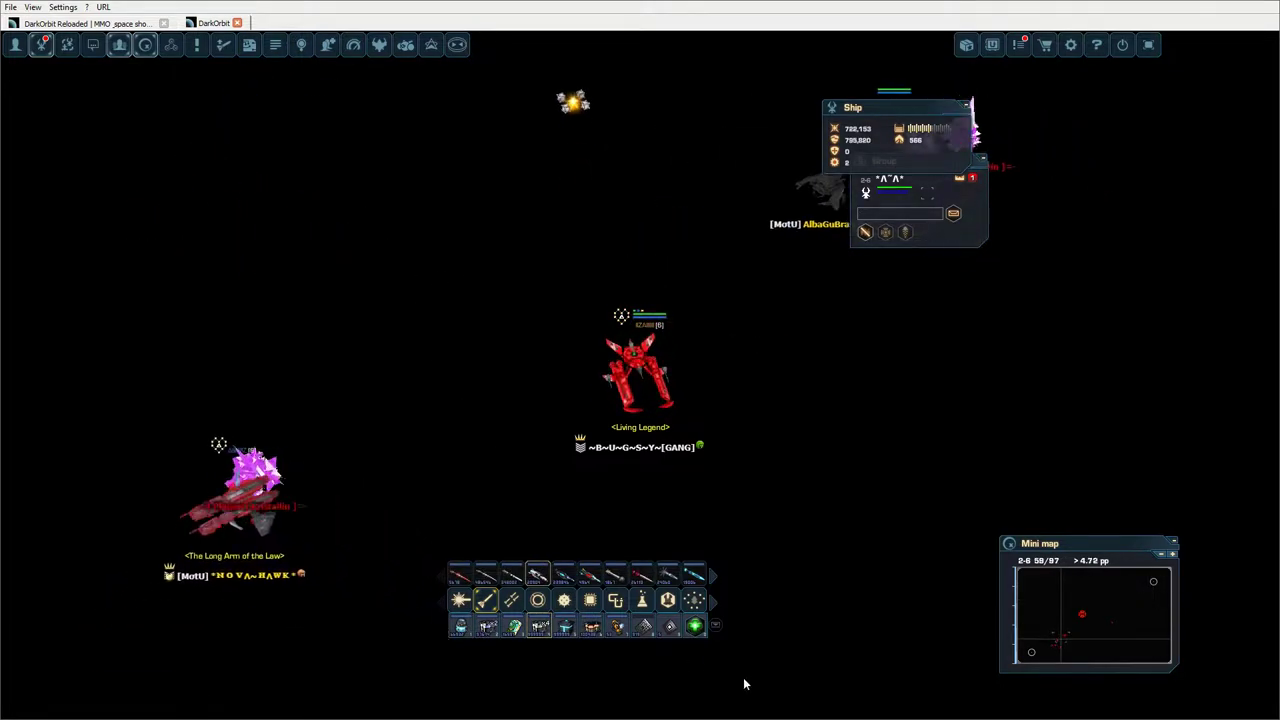
click(500, 263)
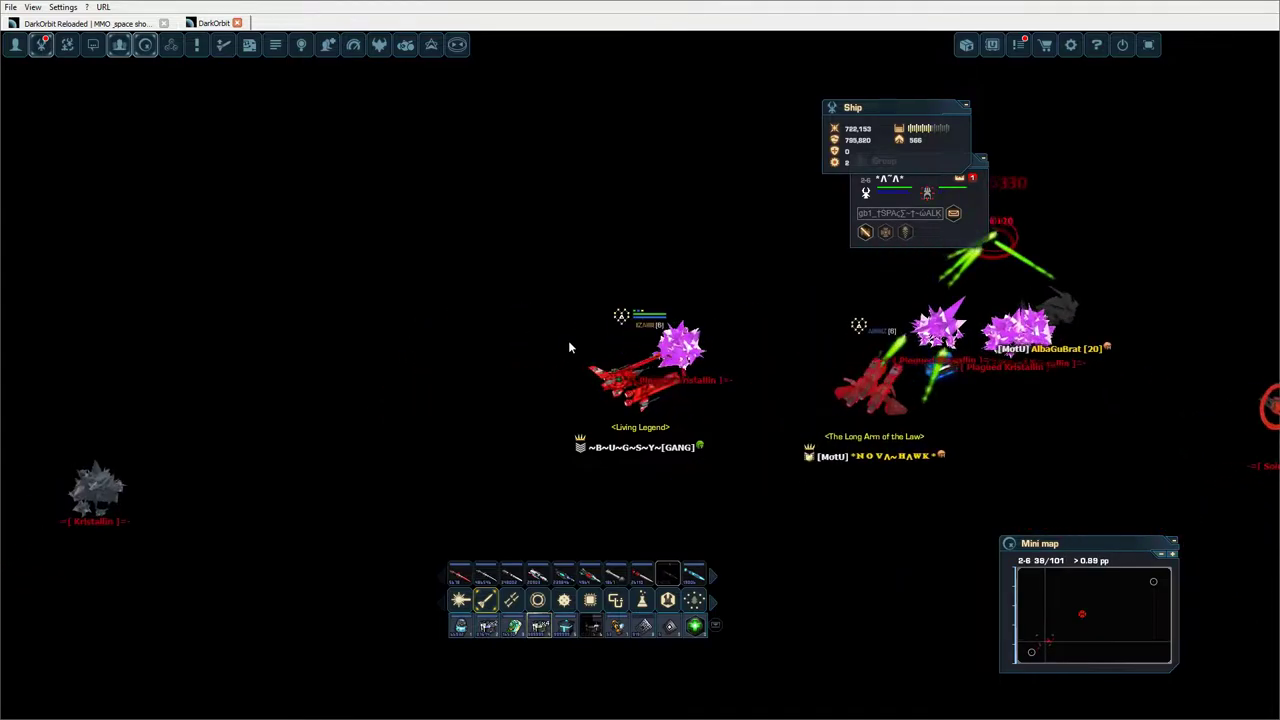
click(537, 573)
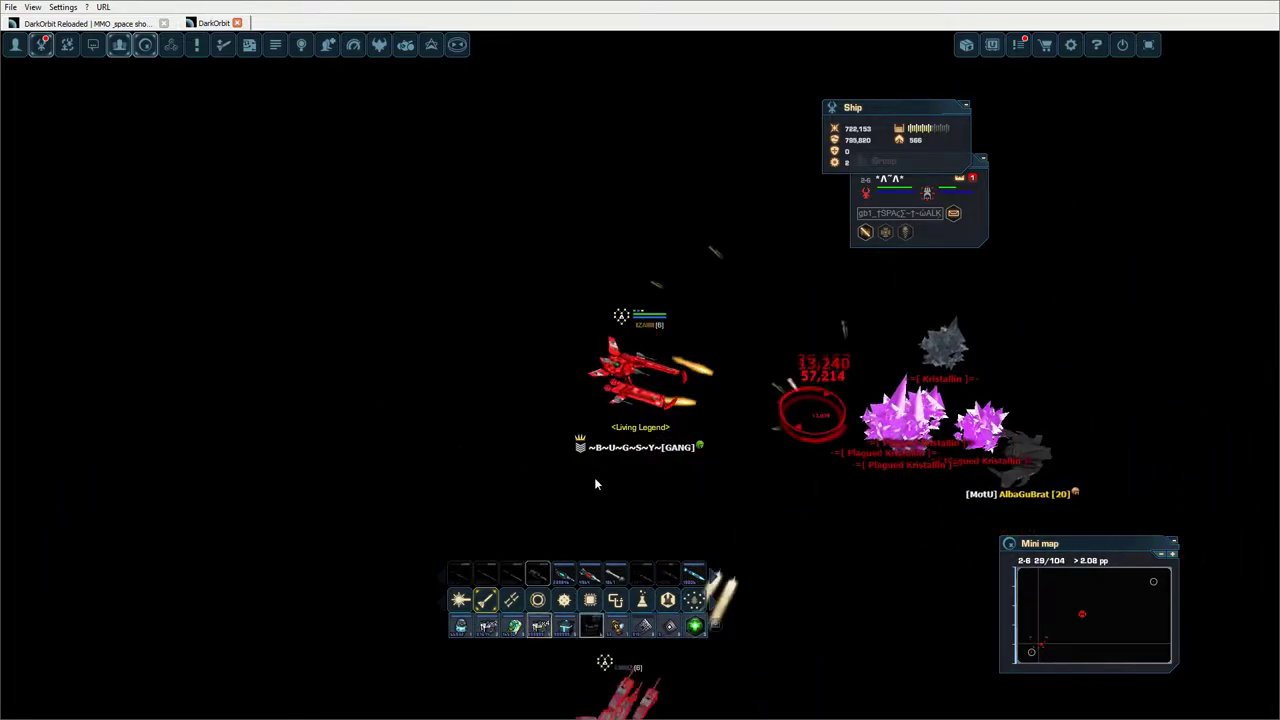
- Circle the station while attacking until the kill pays 7 Uridium and 6,263 Credits
click(524, 500)
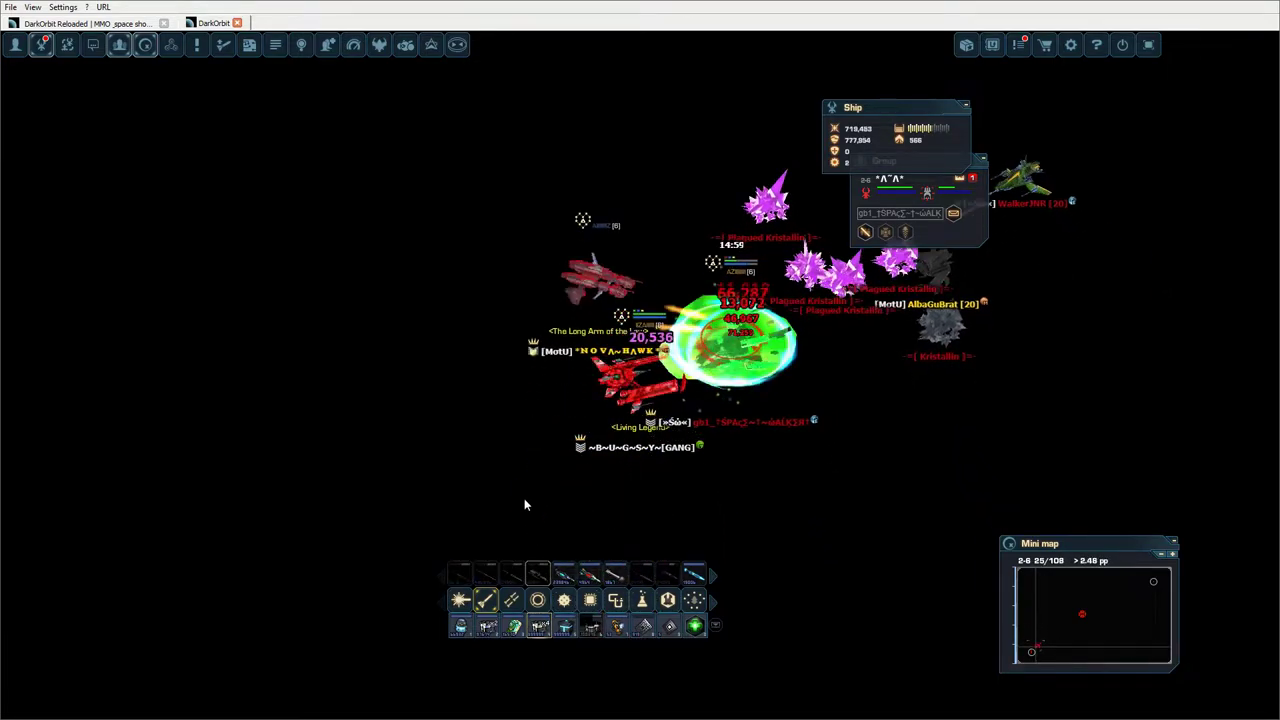
click(515, 293)
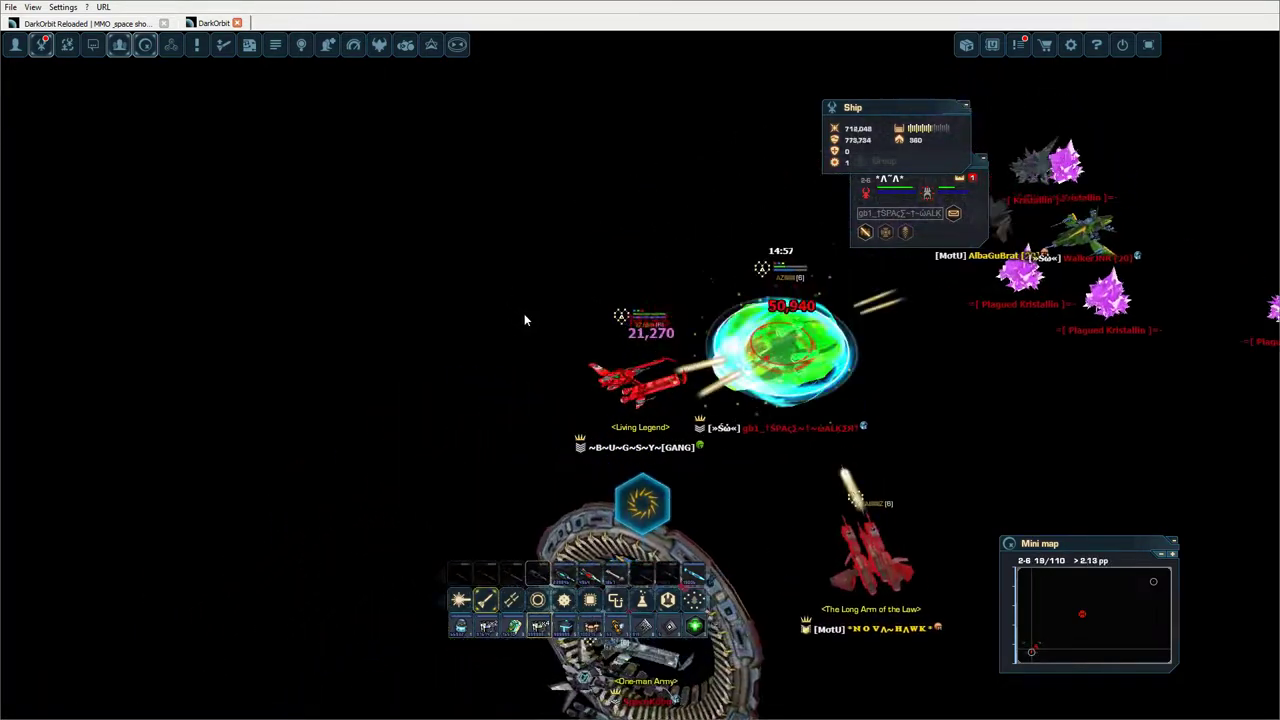
click(538, 492)
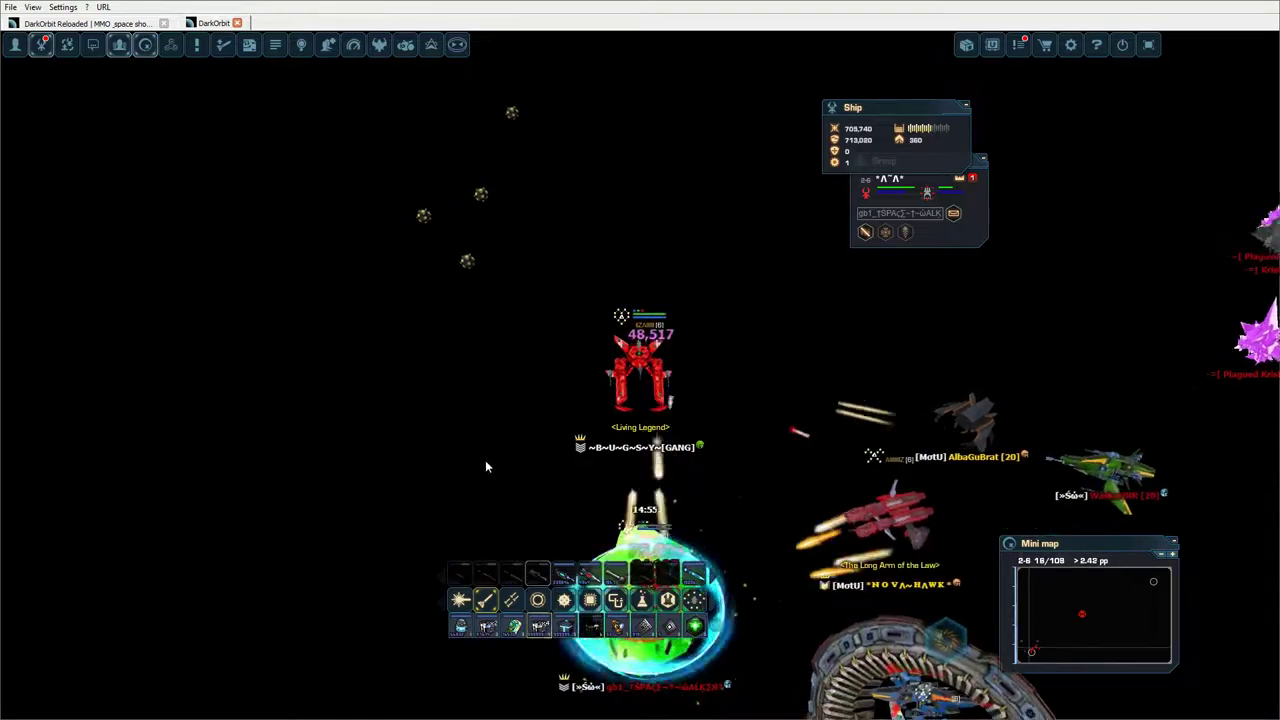
click(700, 425)
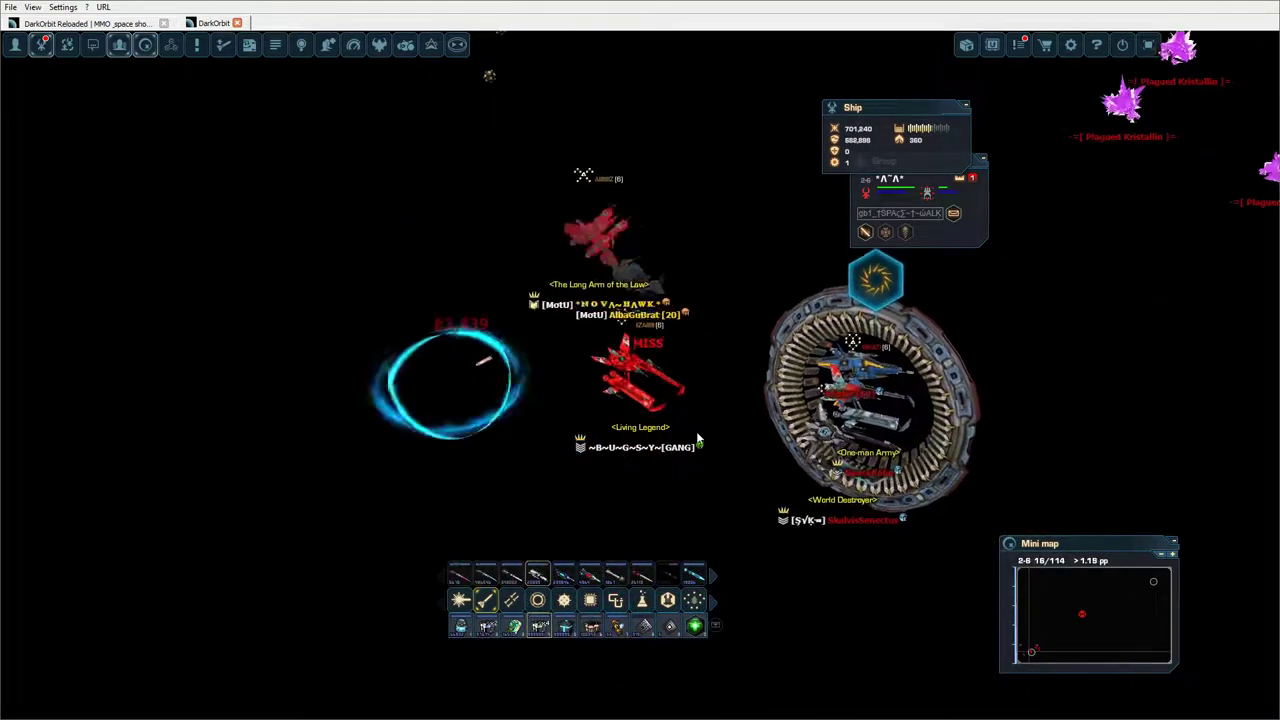
click(562, 94)
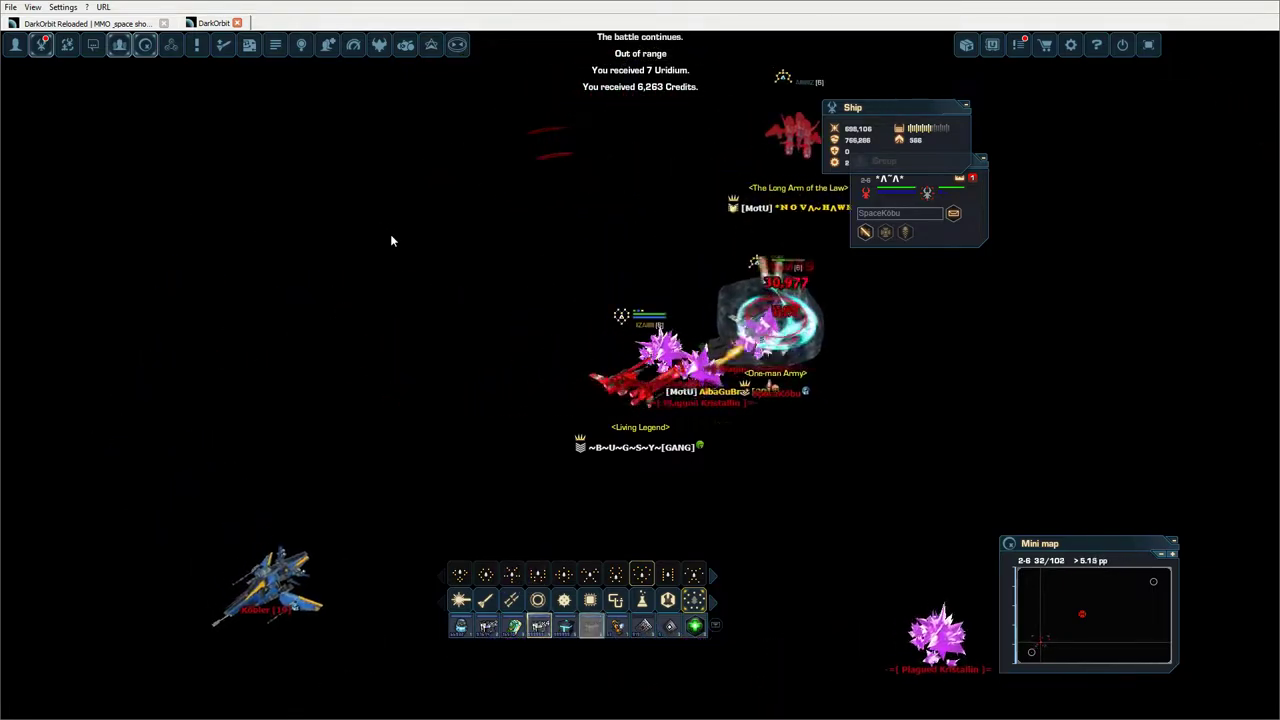
- Circle the enemy Heliym to dodge fire, plotting a minimap route and then cancelling it
click(1134, 378)
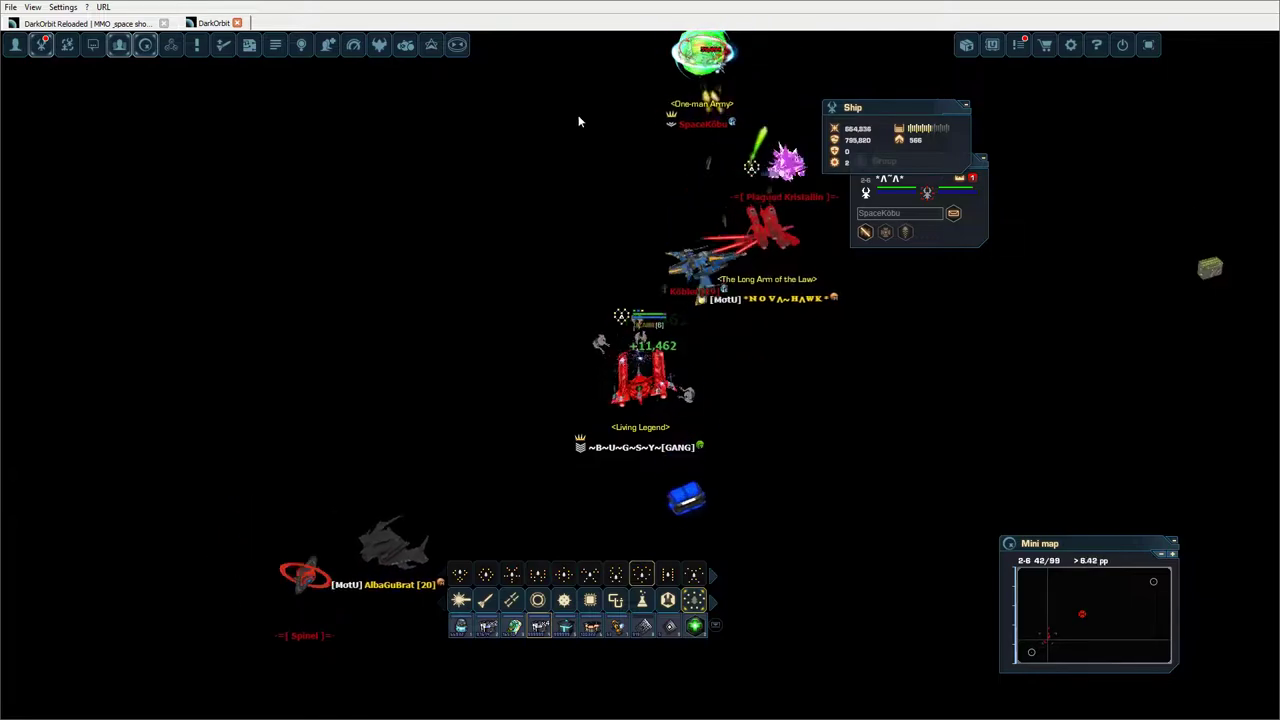
click(546, 91)
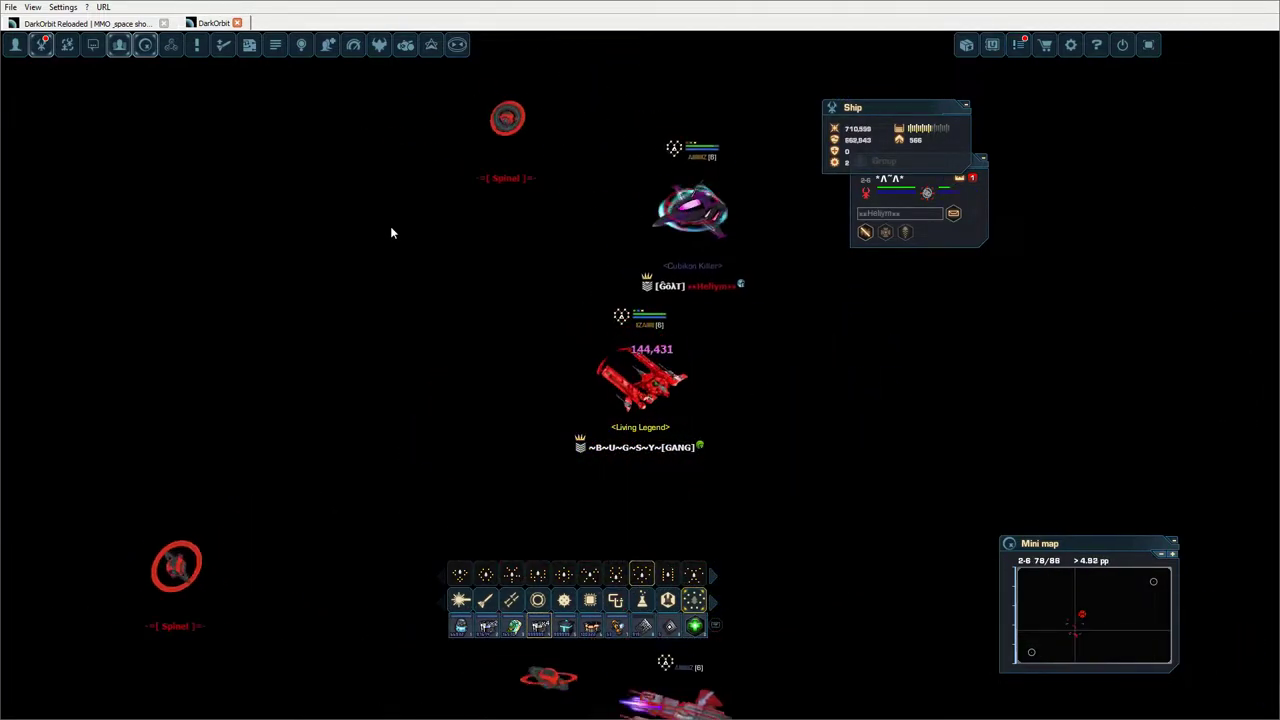
click(463, 449)
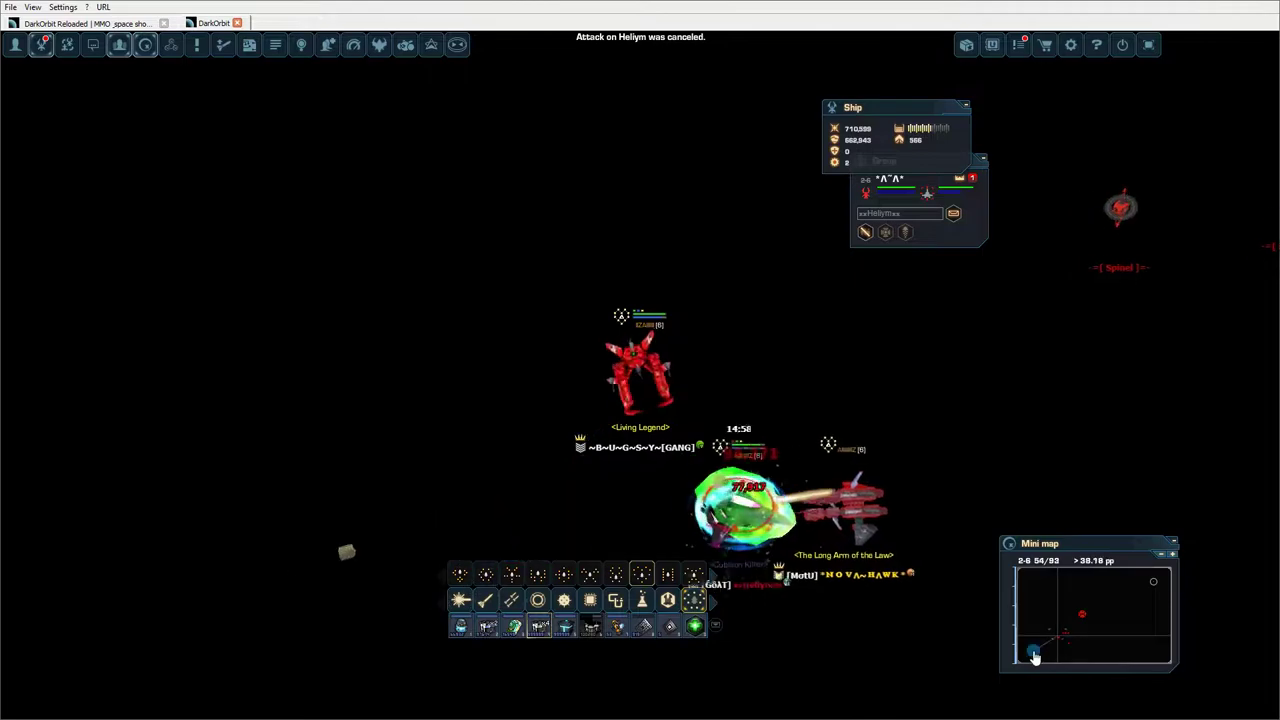
click(1104, 384)
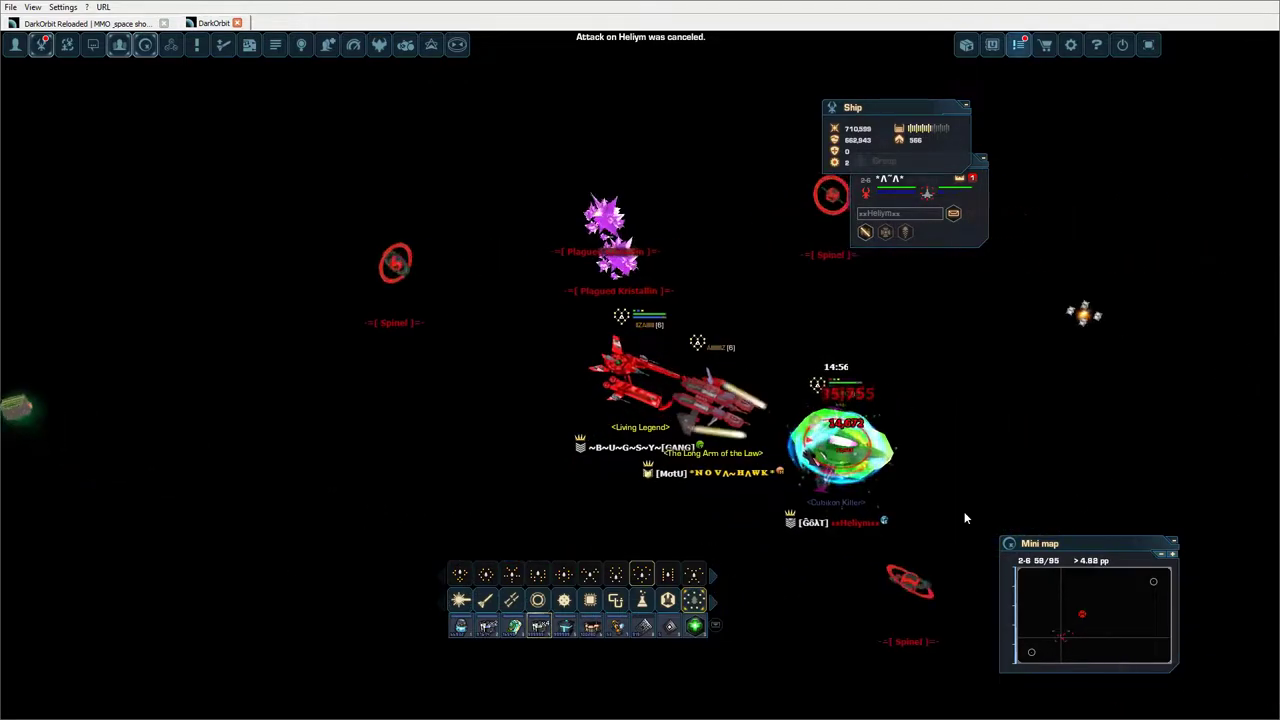
click(1128, 494)
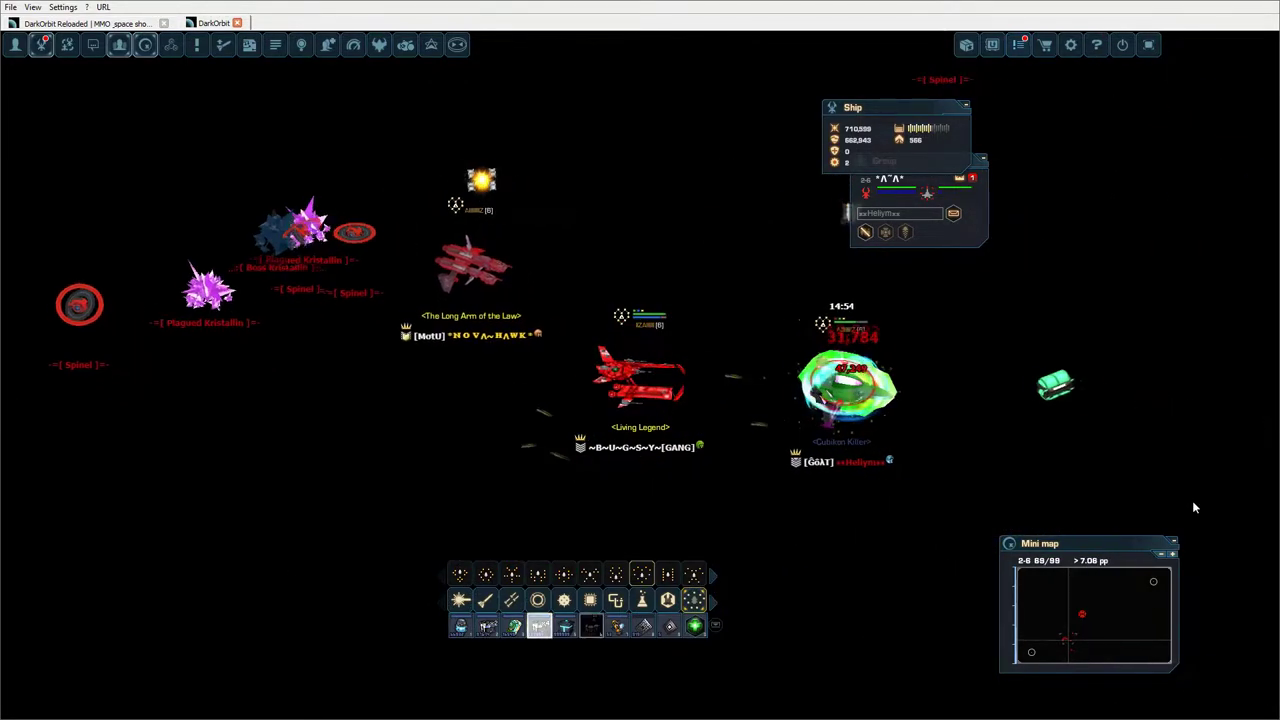
click(1165, 656)
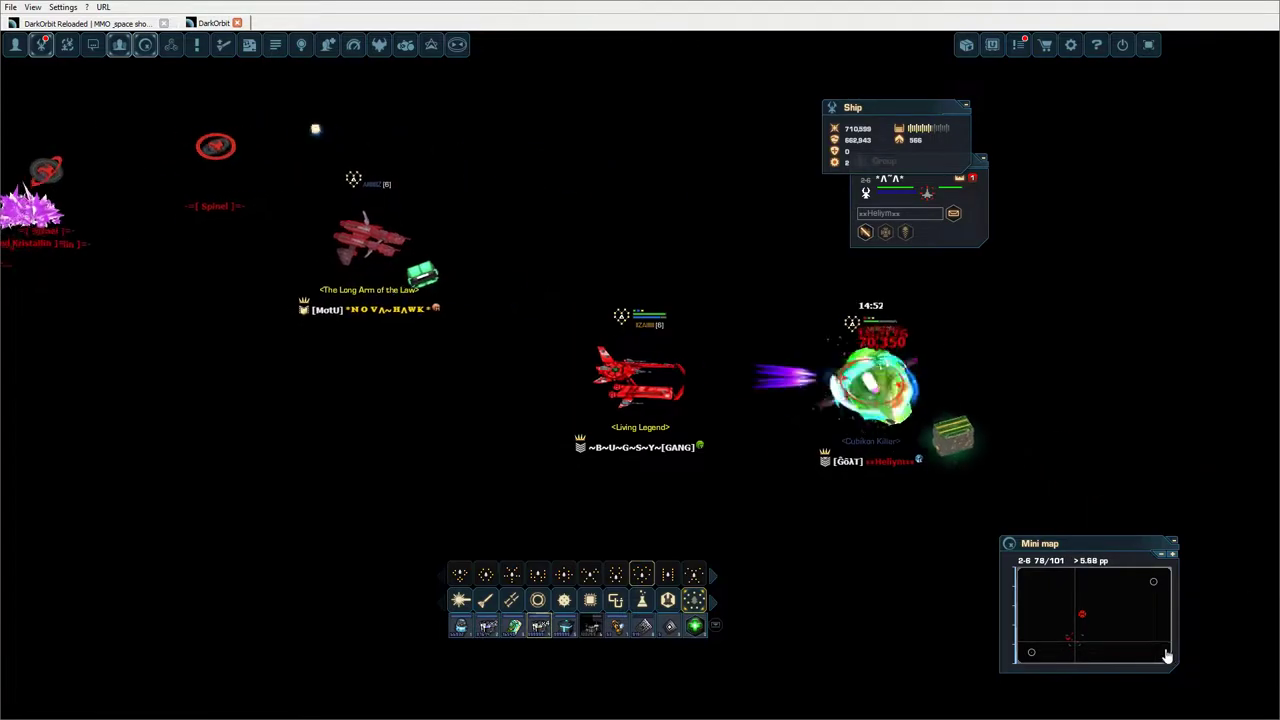
click(285, 450)
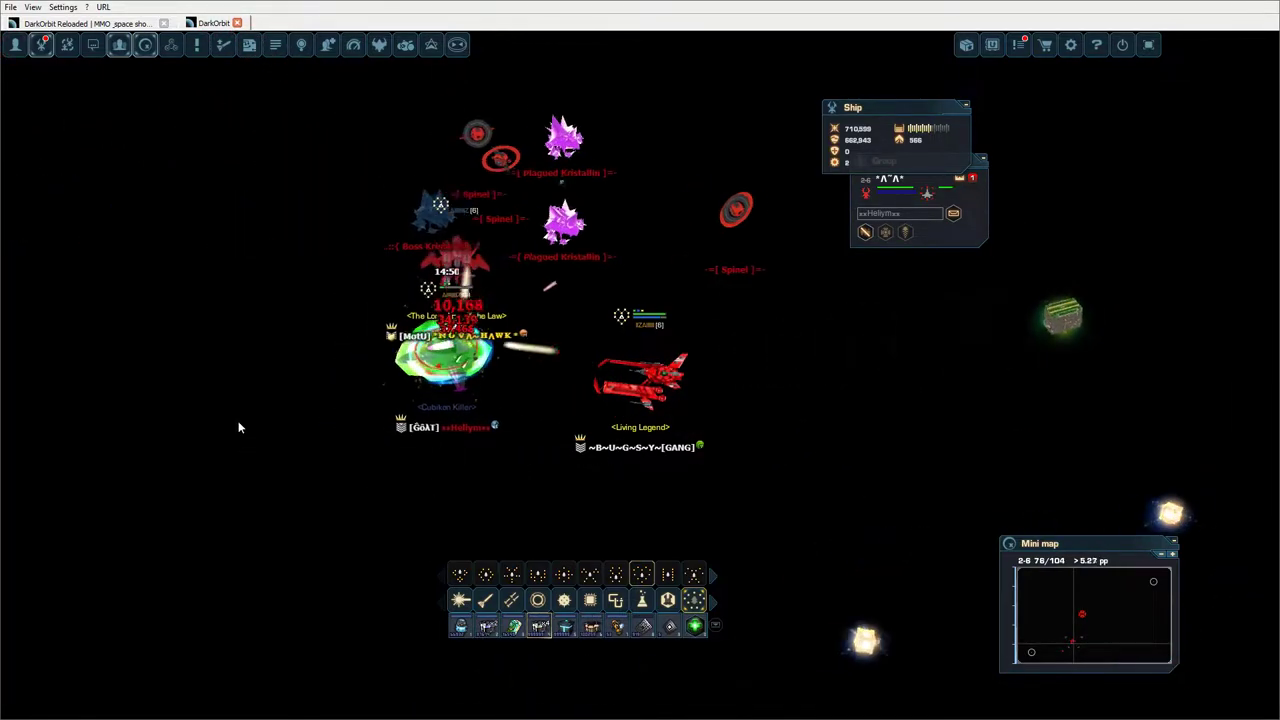
- Weave through the Protegit swarm while fighting, switching to a different enemy target
click(370, 211)
click(771, 286)
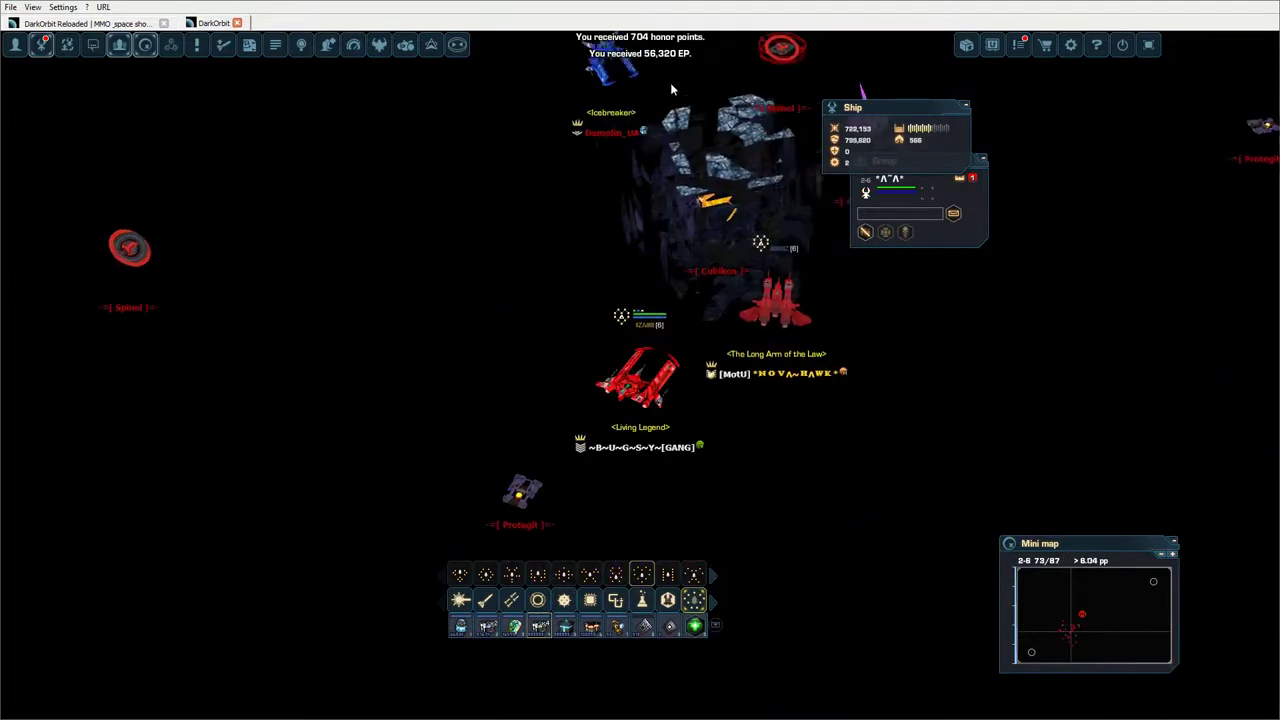
click(570, 487)
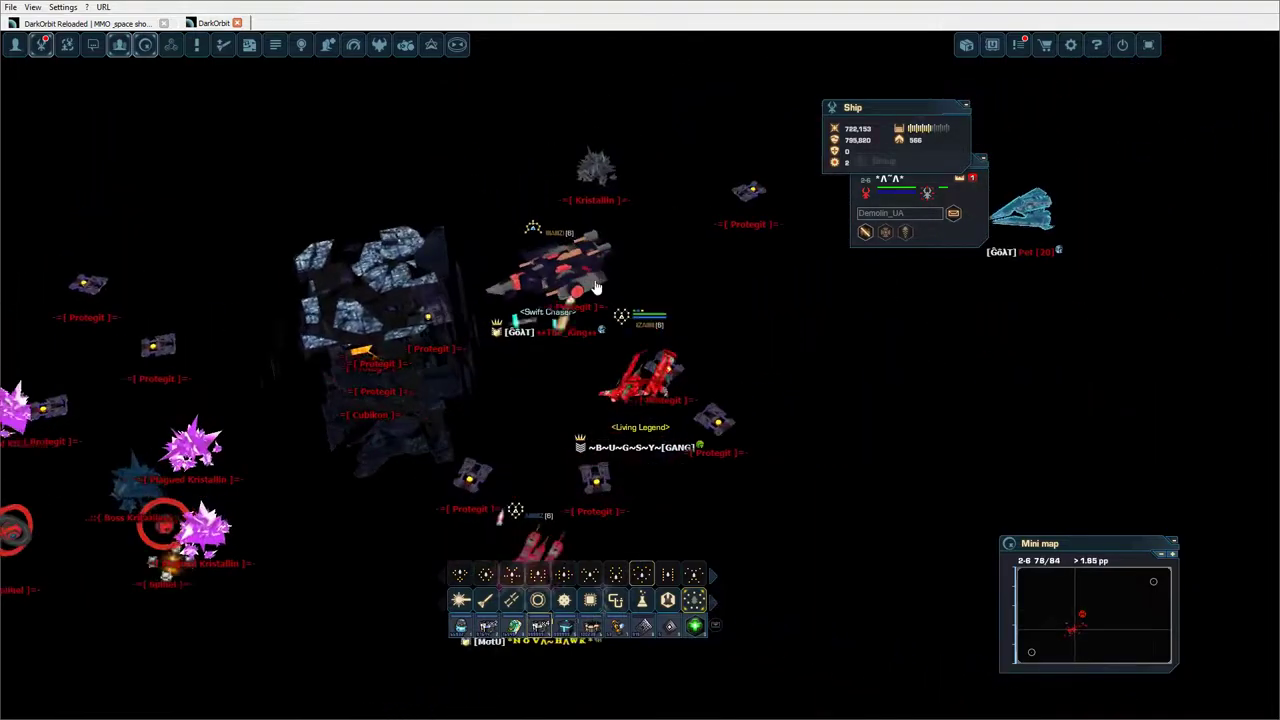
click(530, 312)
click(327, 319)
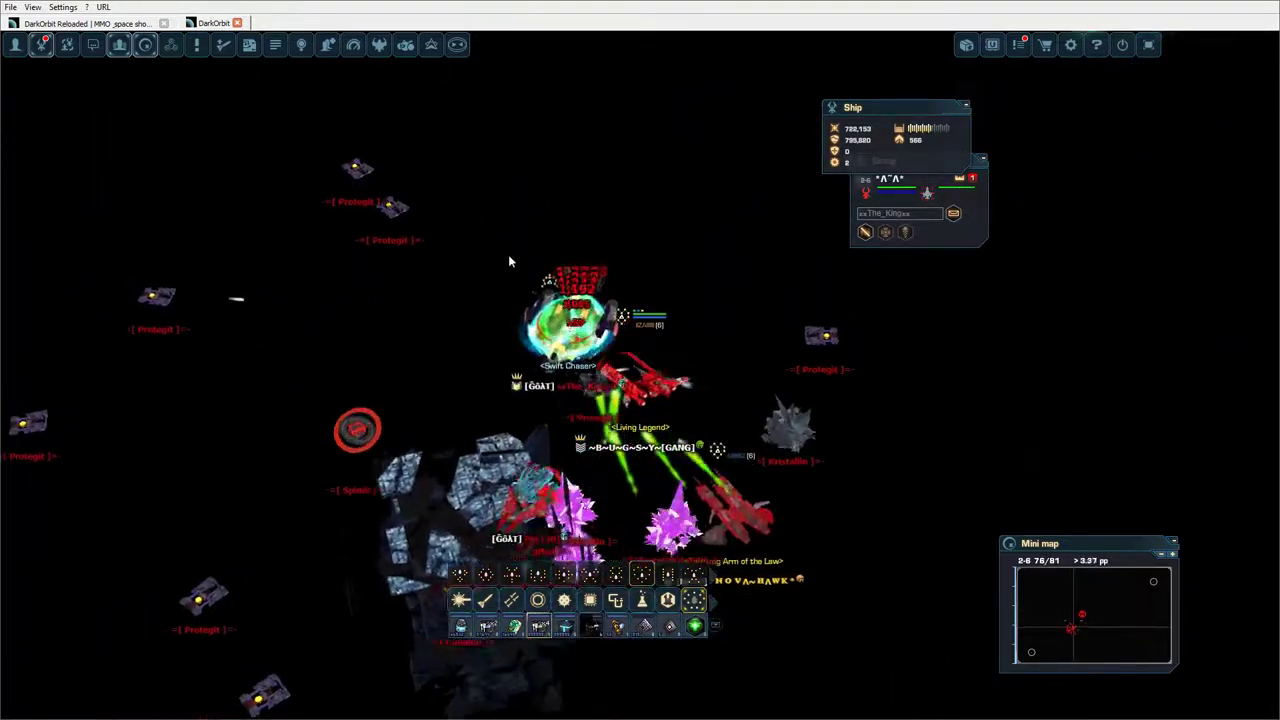
click(219, 463)
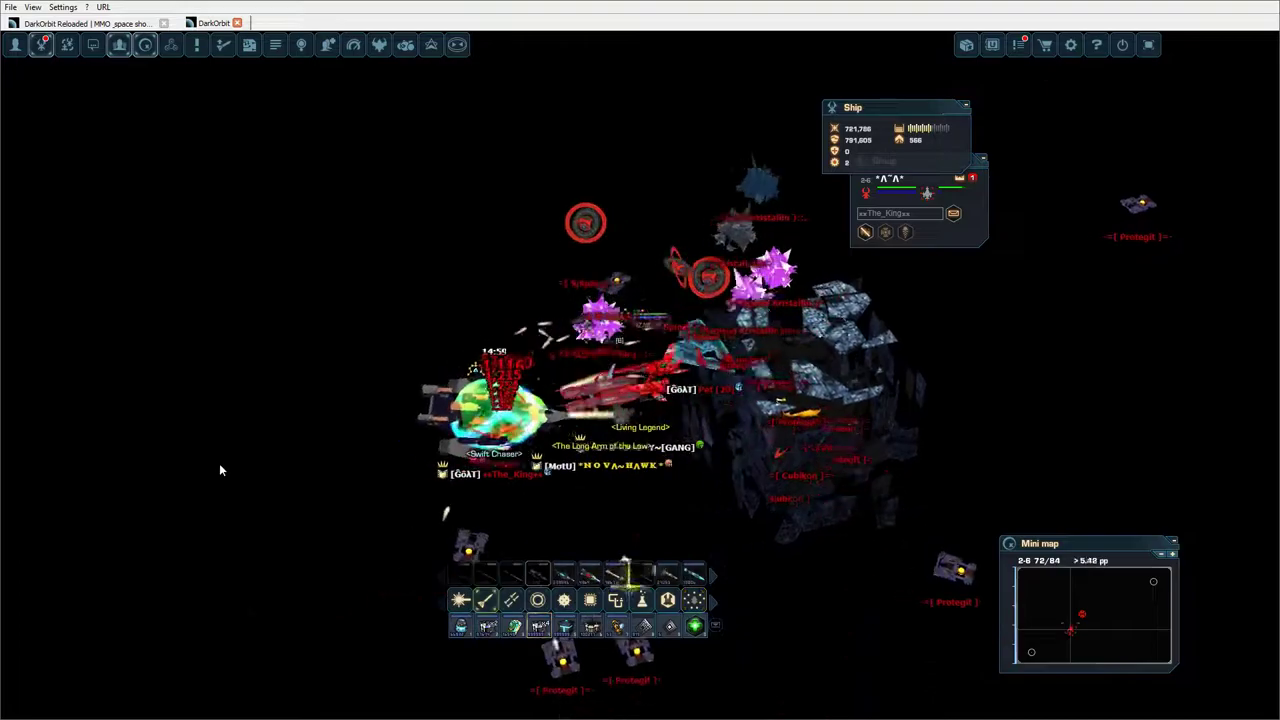
click(828, 492)
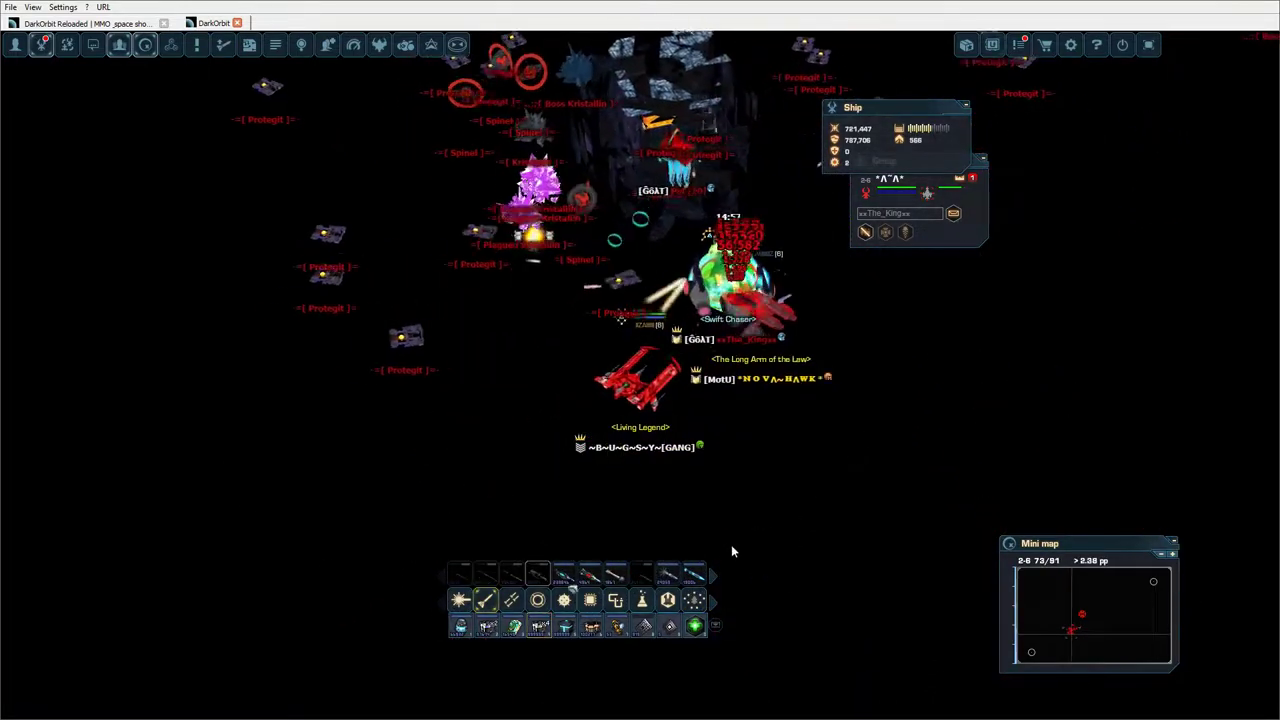
click(823, 371)
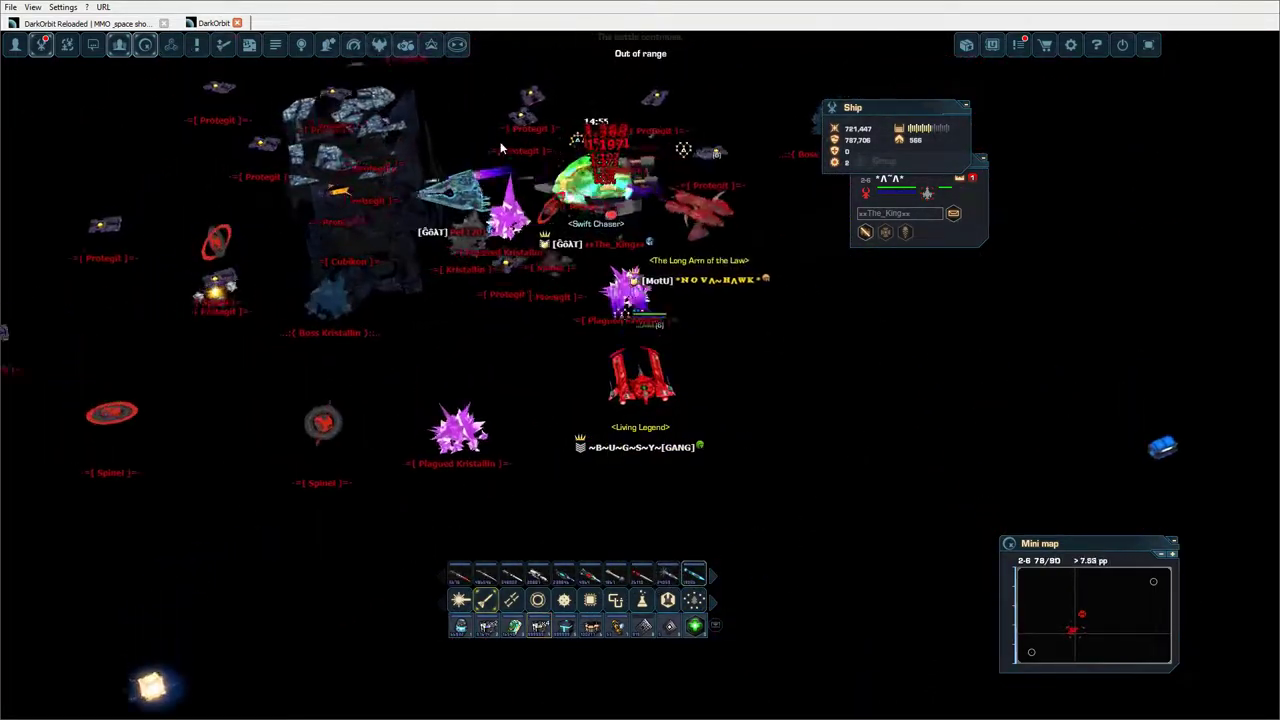
- Break away northeast from the swarm until the P.E.T. panel appears
click(673, 578)
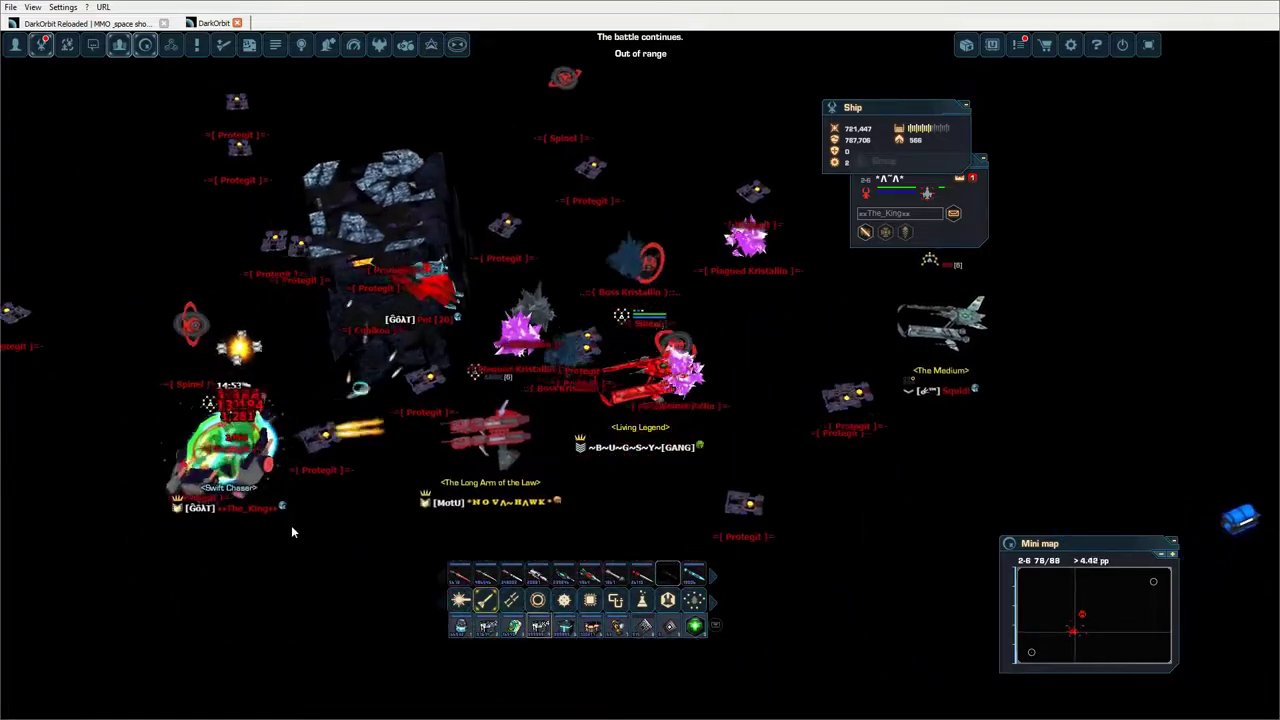
click(209, 494)
click(321, 266)
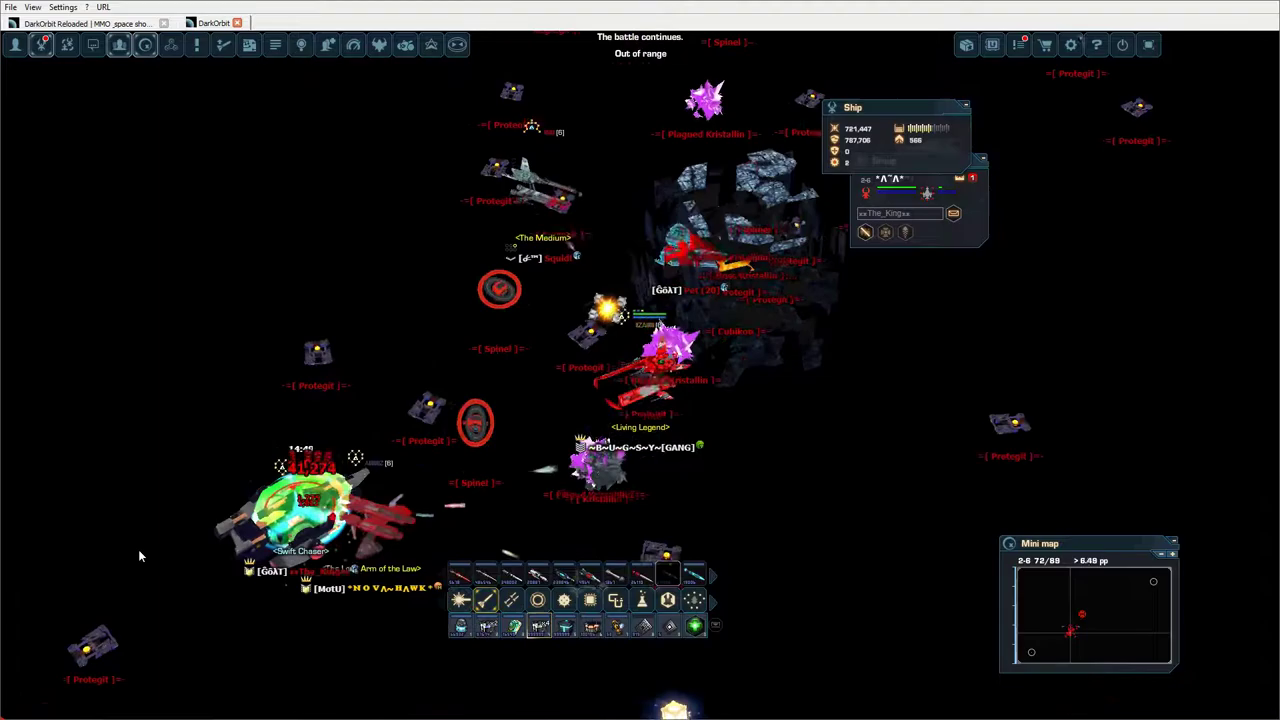
click(125, 540)
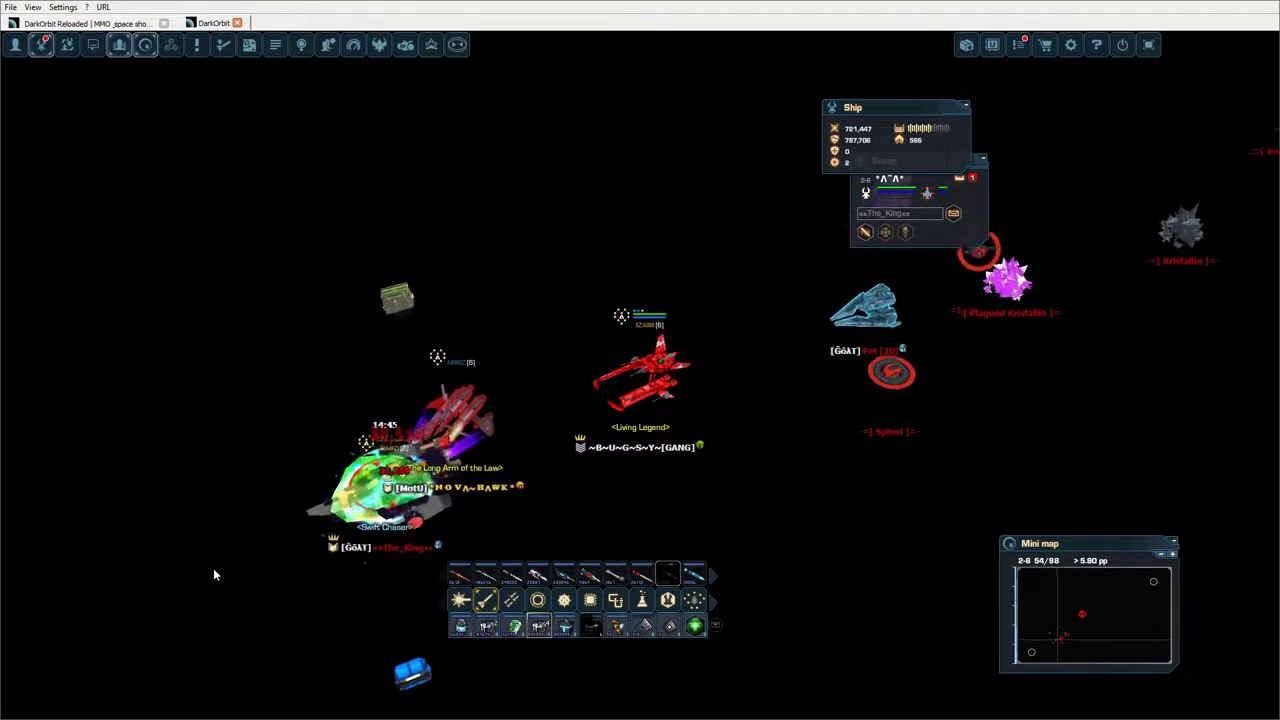
click(1100, 195)
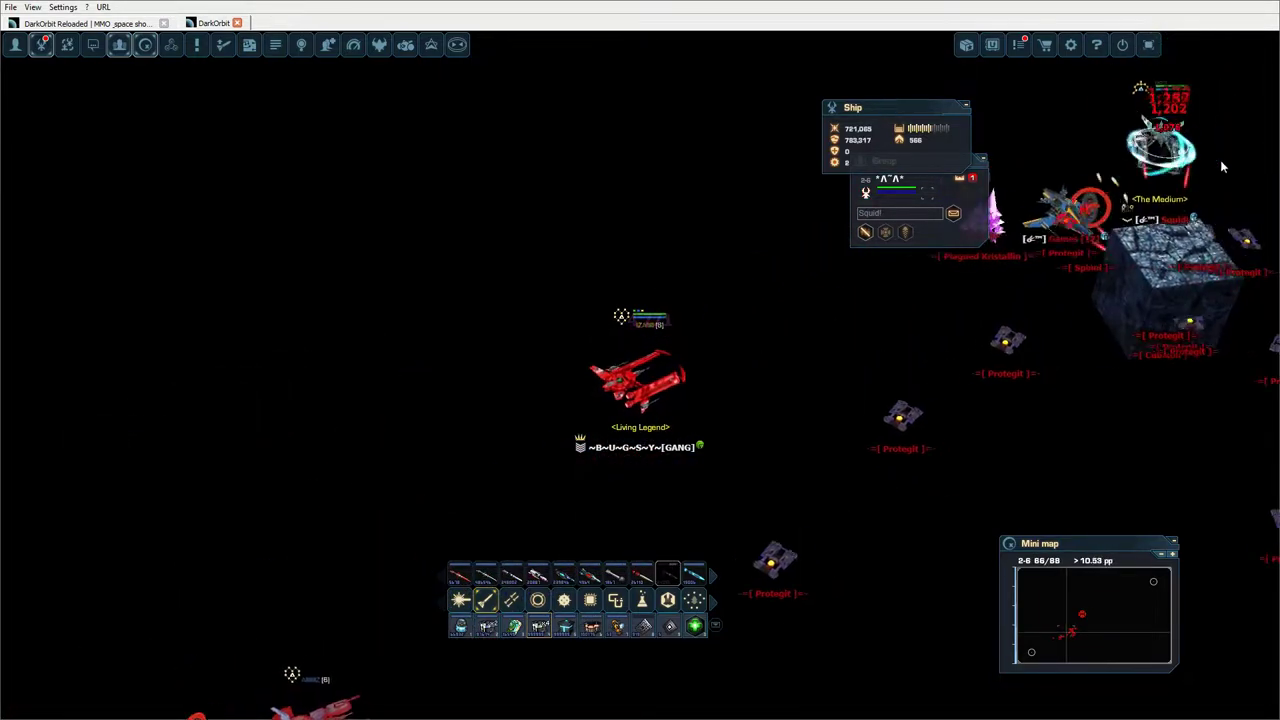
key(ctrl)
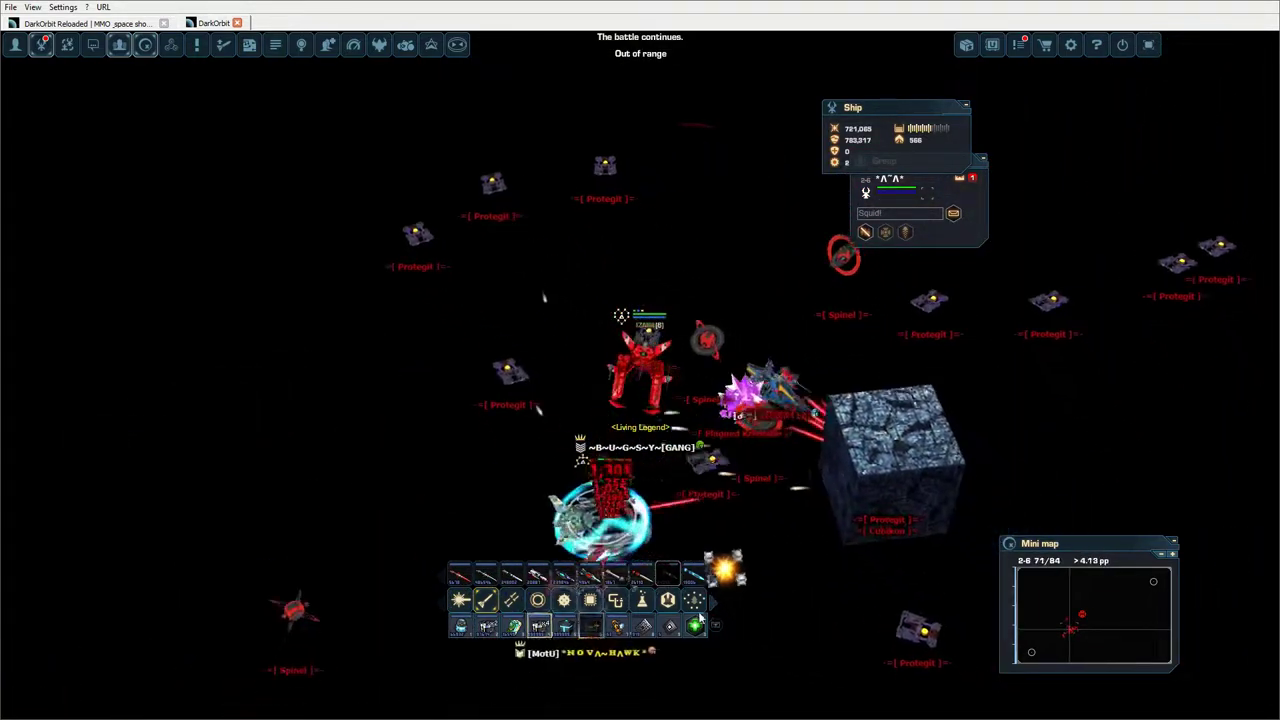
click(810, 531)
click(288, 382)
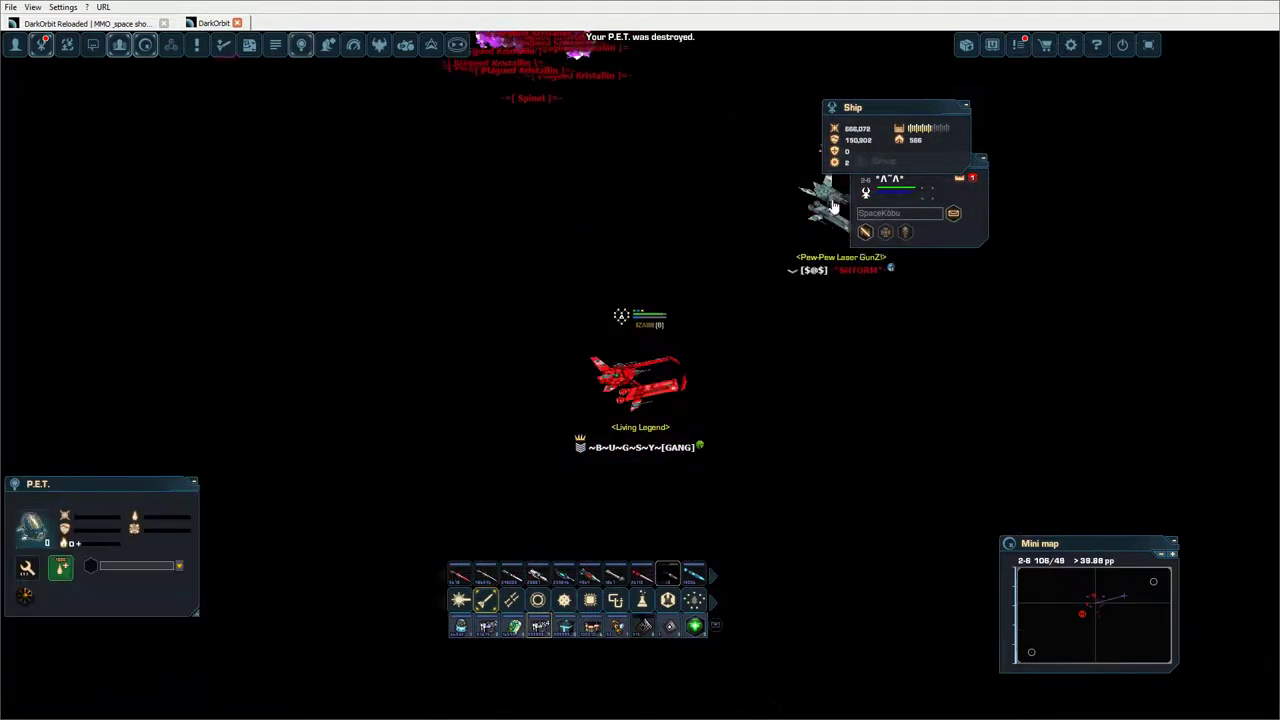
- Fly east toward the enemy players near the Plagued Kristallin crystals
mouse_move(949, 358)
mouse_down()
mouse_move(866, 501)
mouse_move(806, 268)
mouse_move(896, 264)
mouse_up()
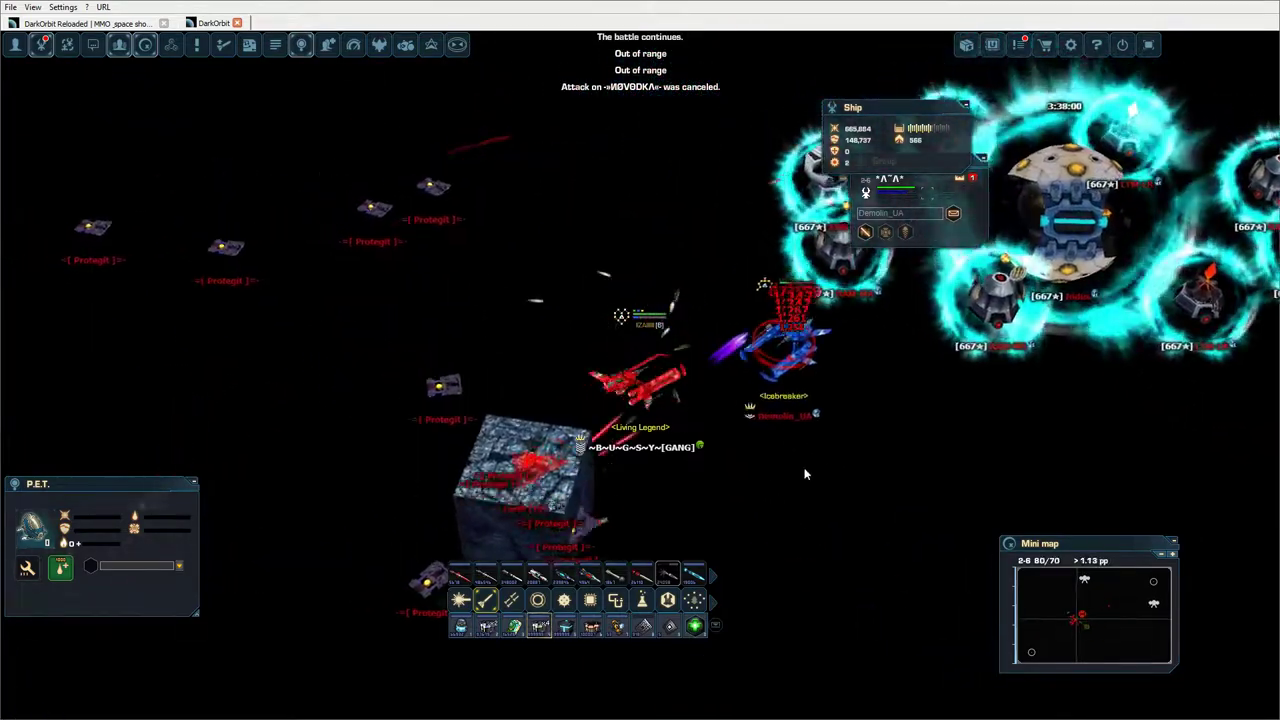
click(805, 474)
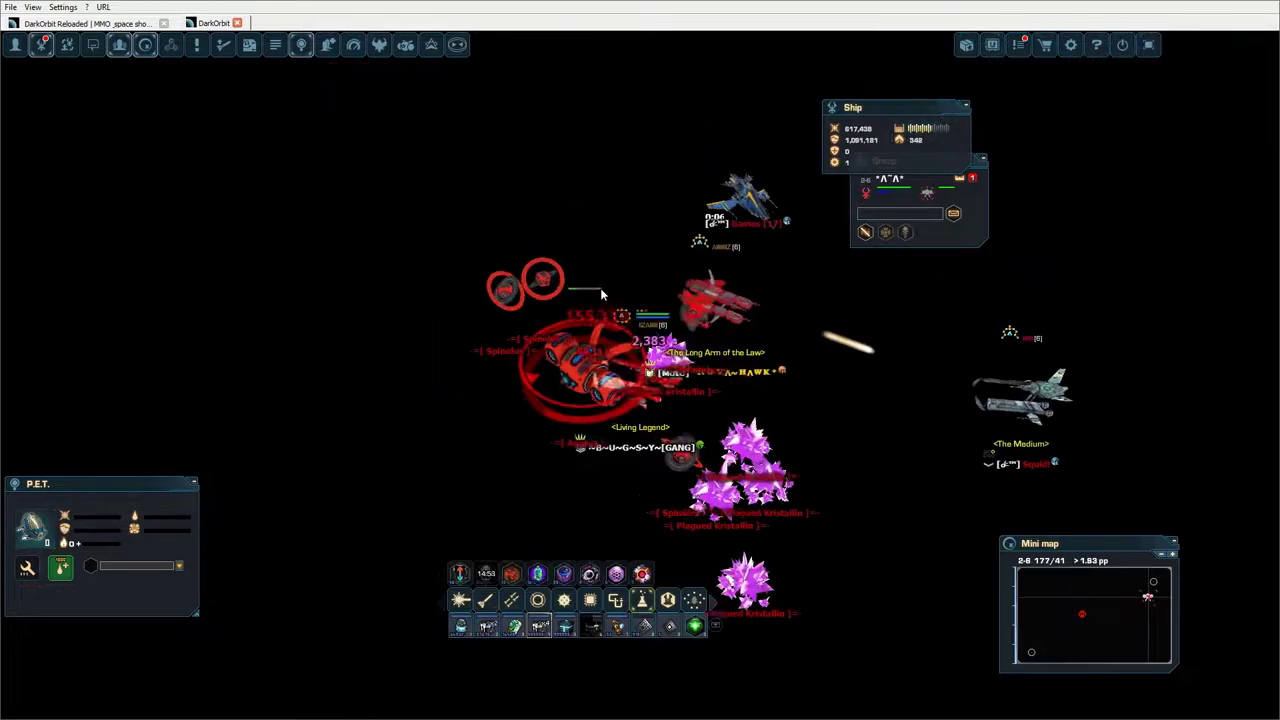
- Target and kill the enemy player for 730 honor and 135,735 EP, then fly left
click(889, 310)
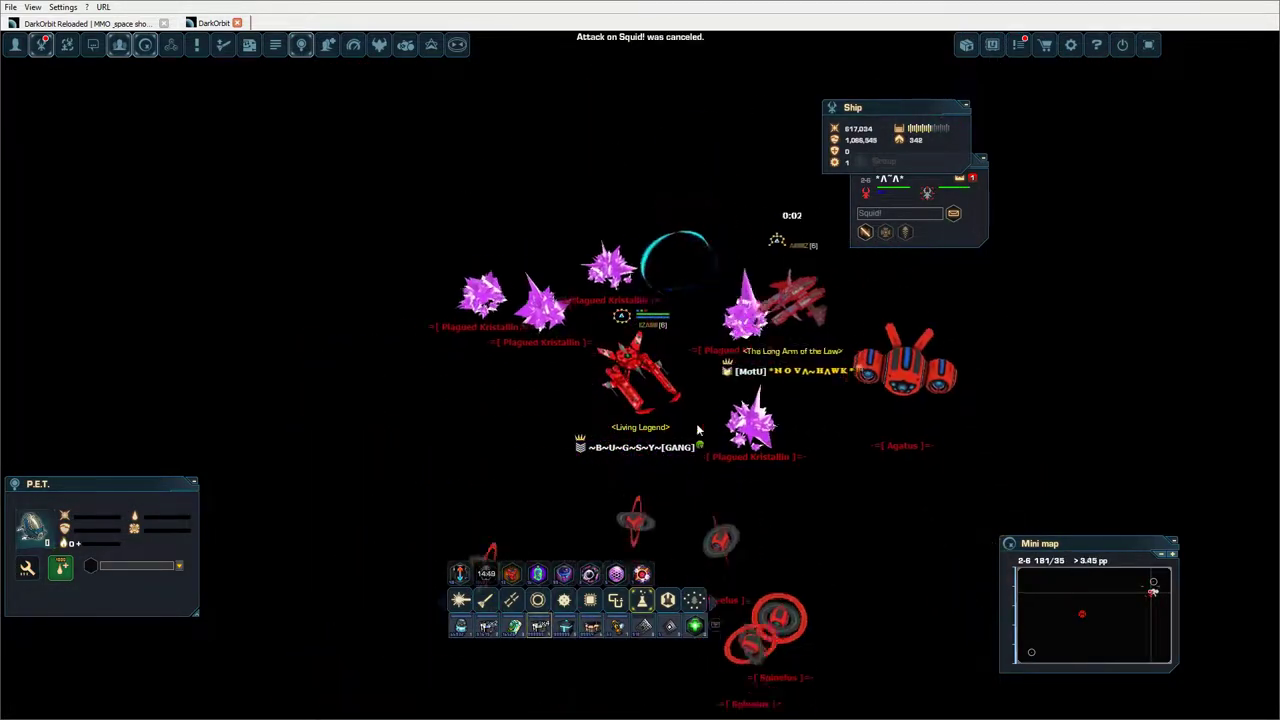
click(920, 335)
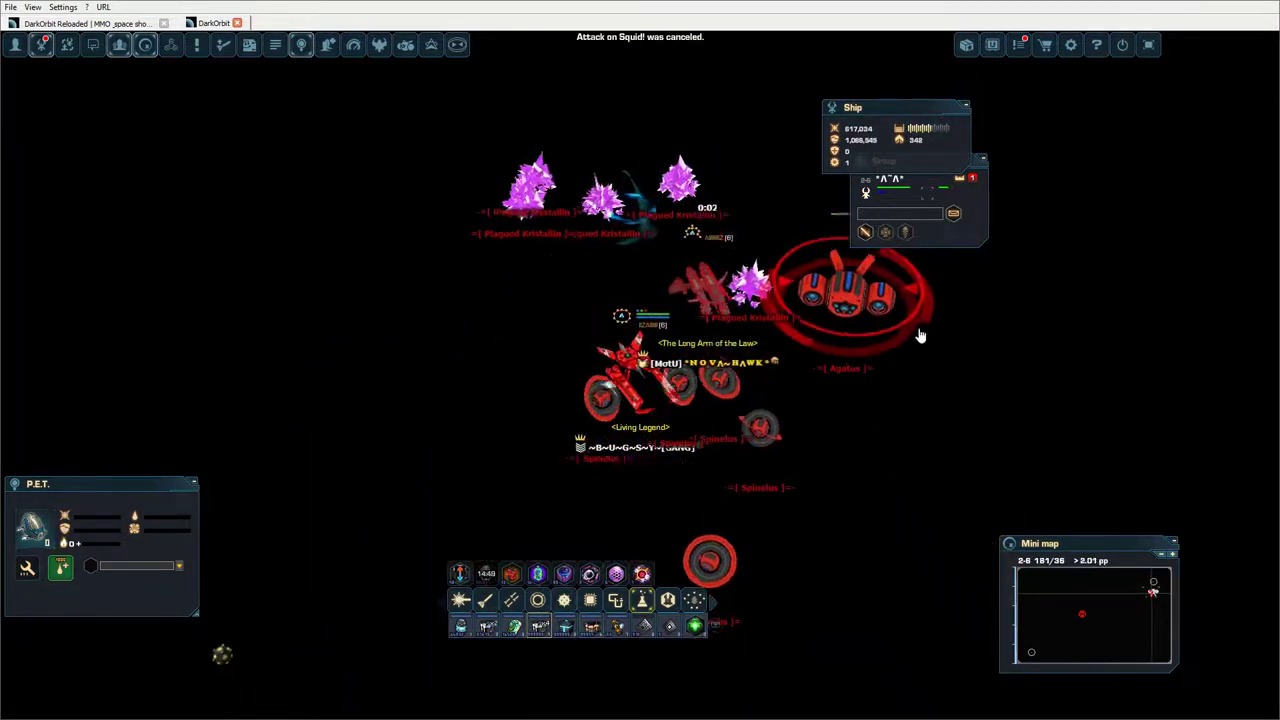
click(598, 231)
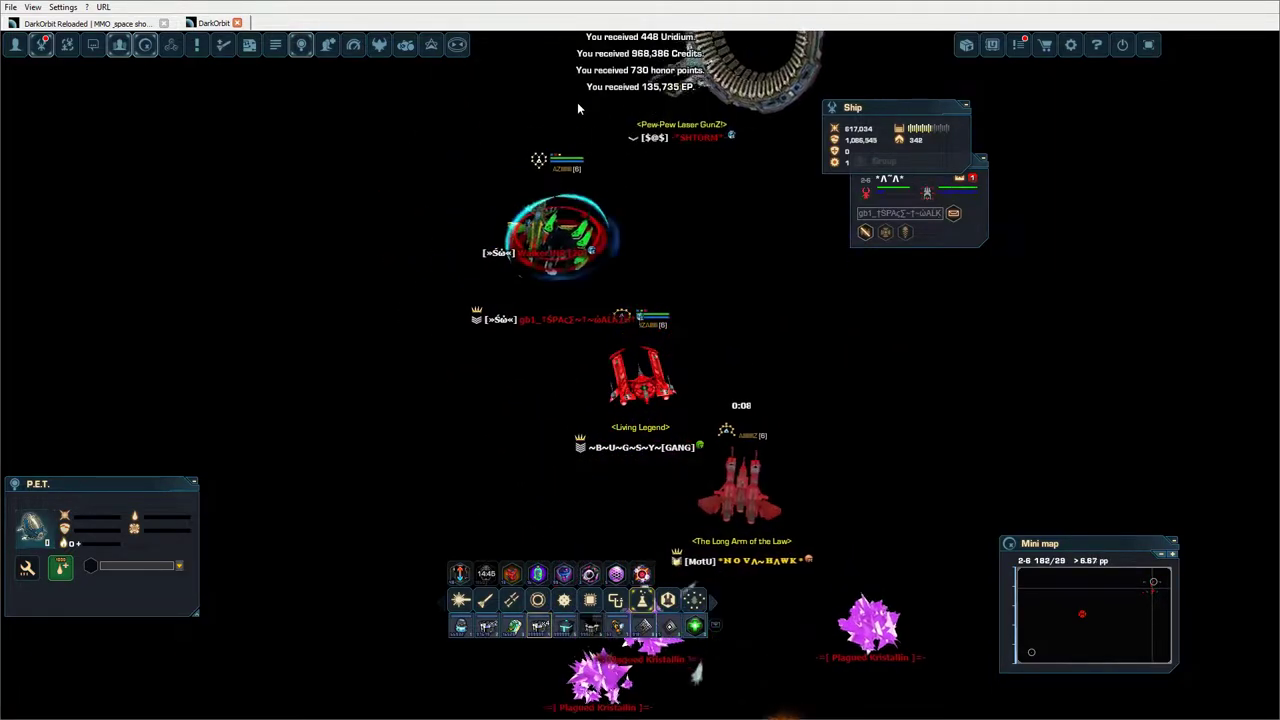
click(522, 353)
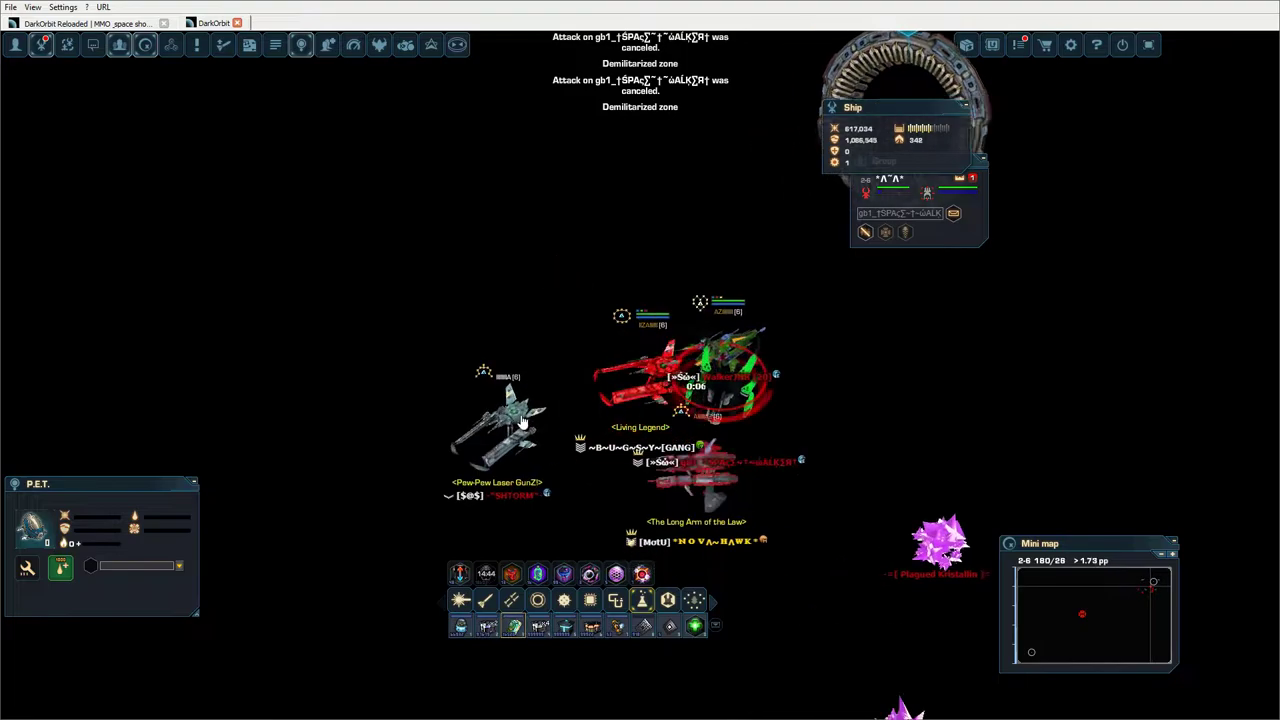
click(470, 455)
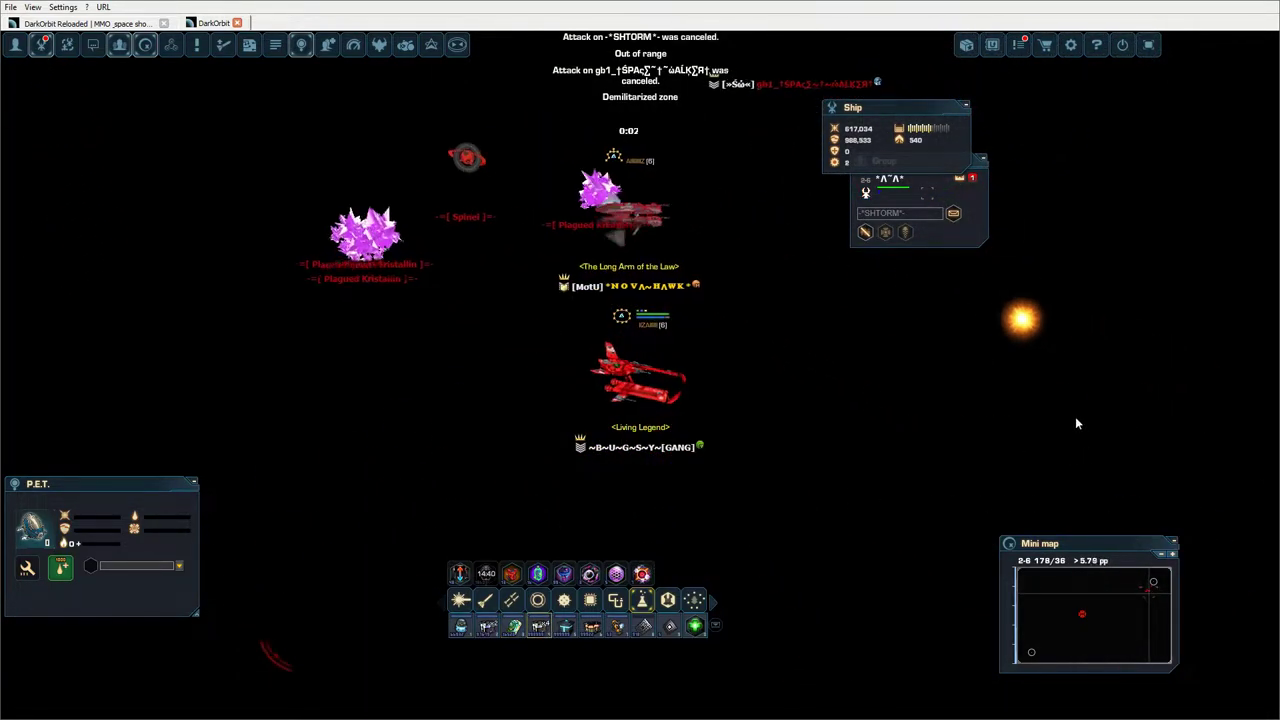
- Plot a southwest course on the minimap, stop briefly near a crystal, then re-plot it
click(401, 518)
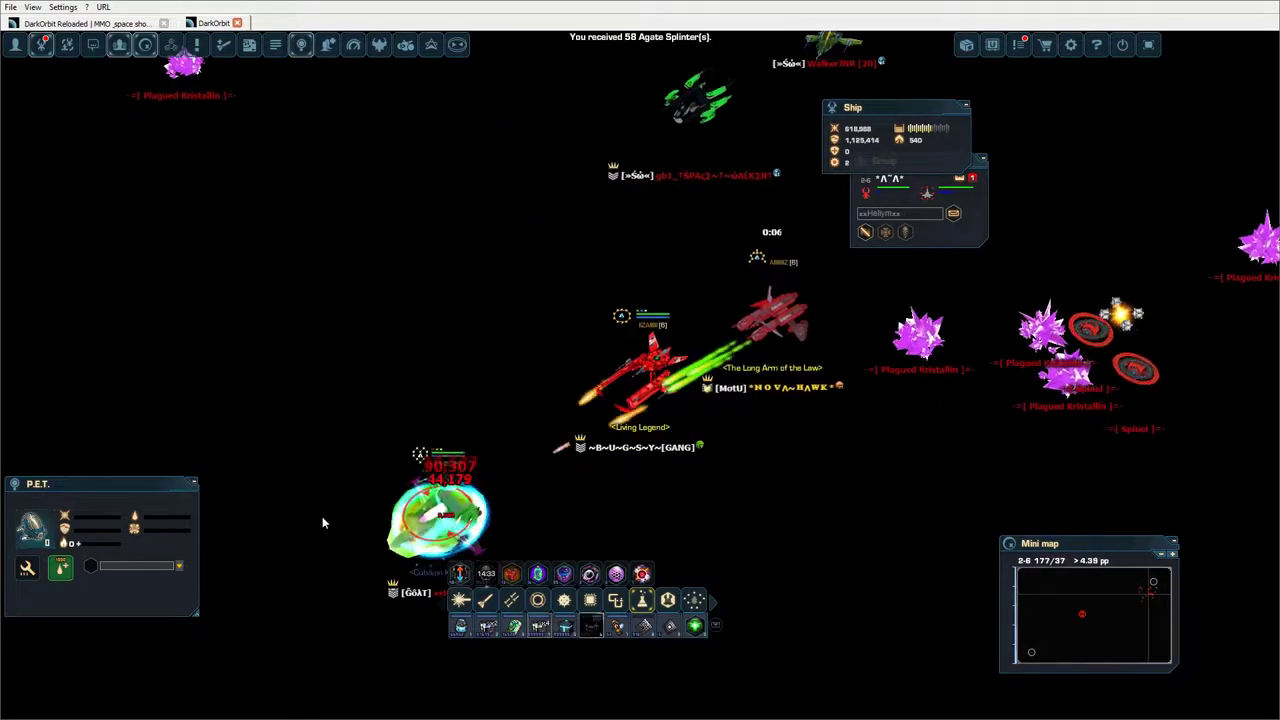
click(1057, 630)
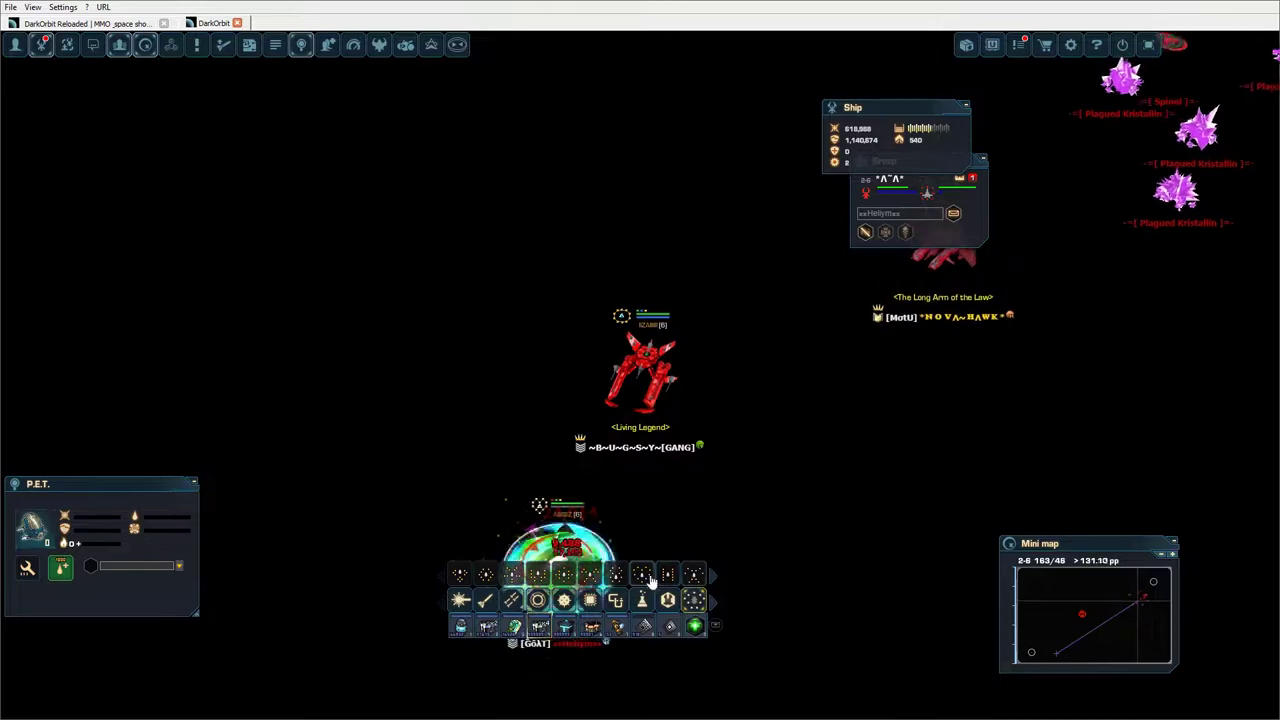
click(363, 628)
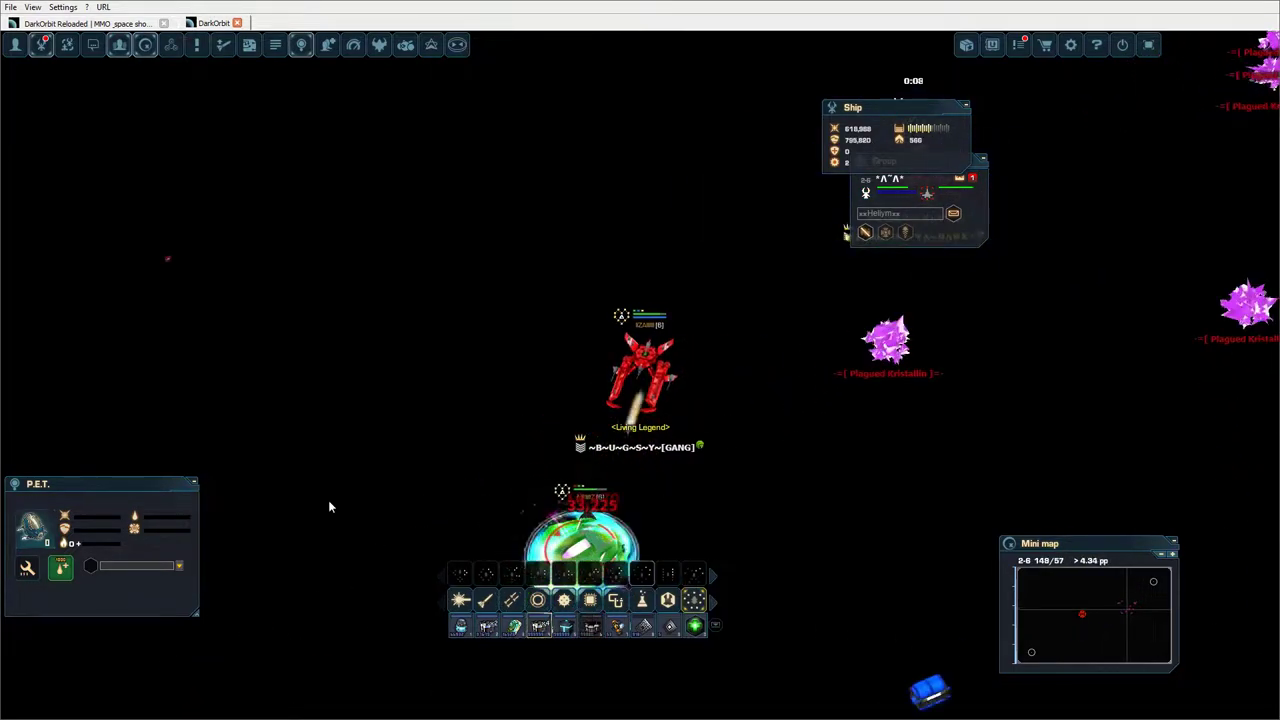
click(1076, 645)
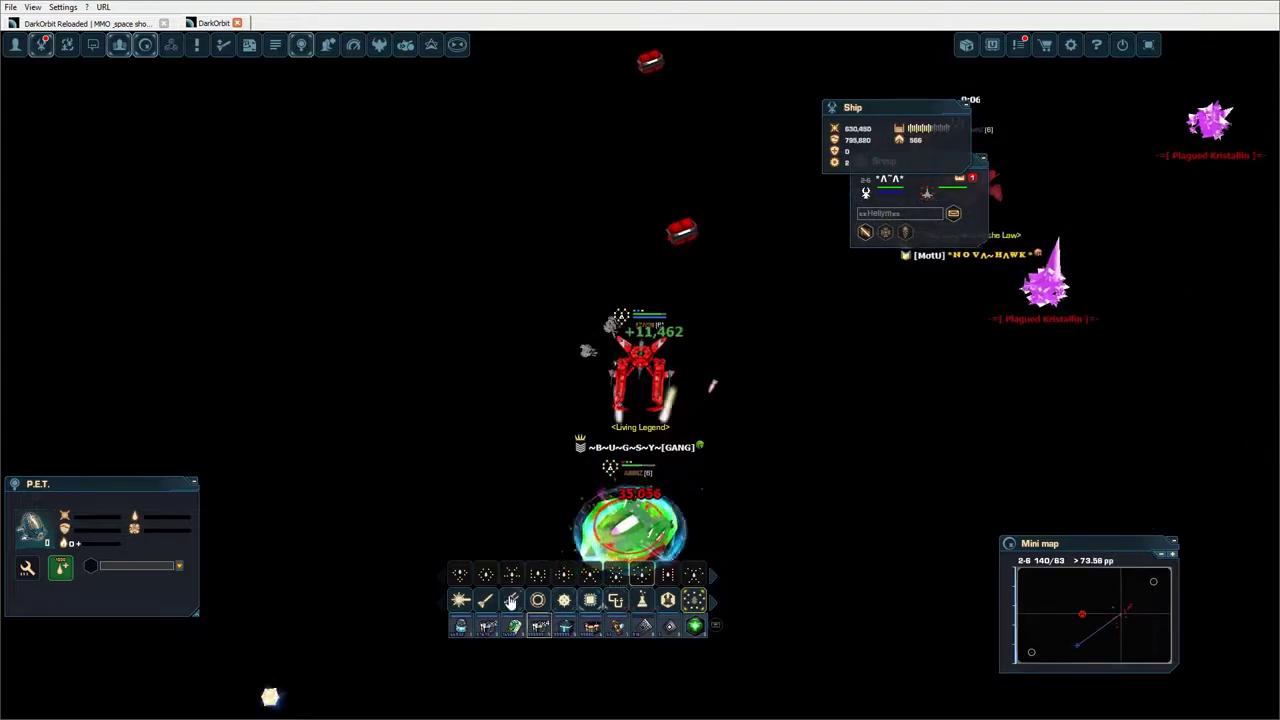
- Switch to laser ammo and fly down-left past the Kristallin toward the battle stations
click(485, 599)
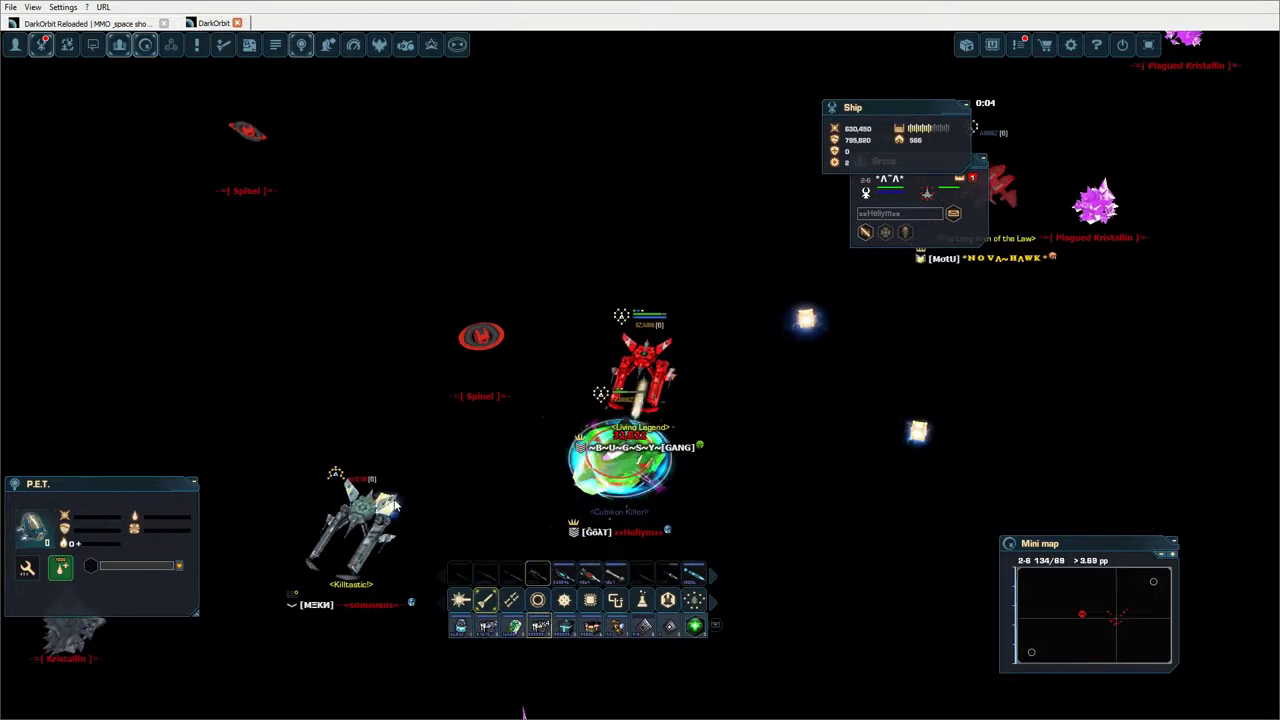
click(395, 507)
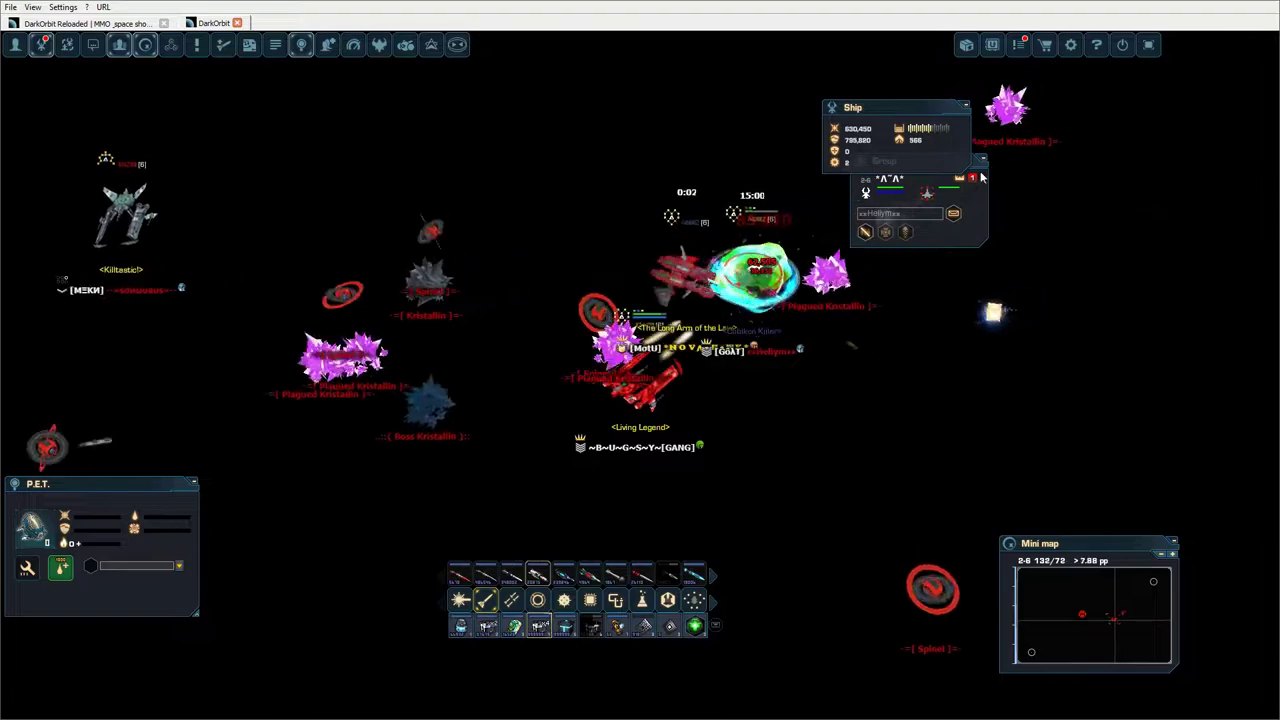
click(475, 226)
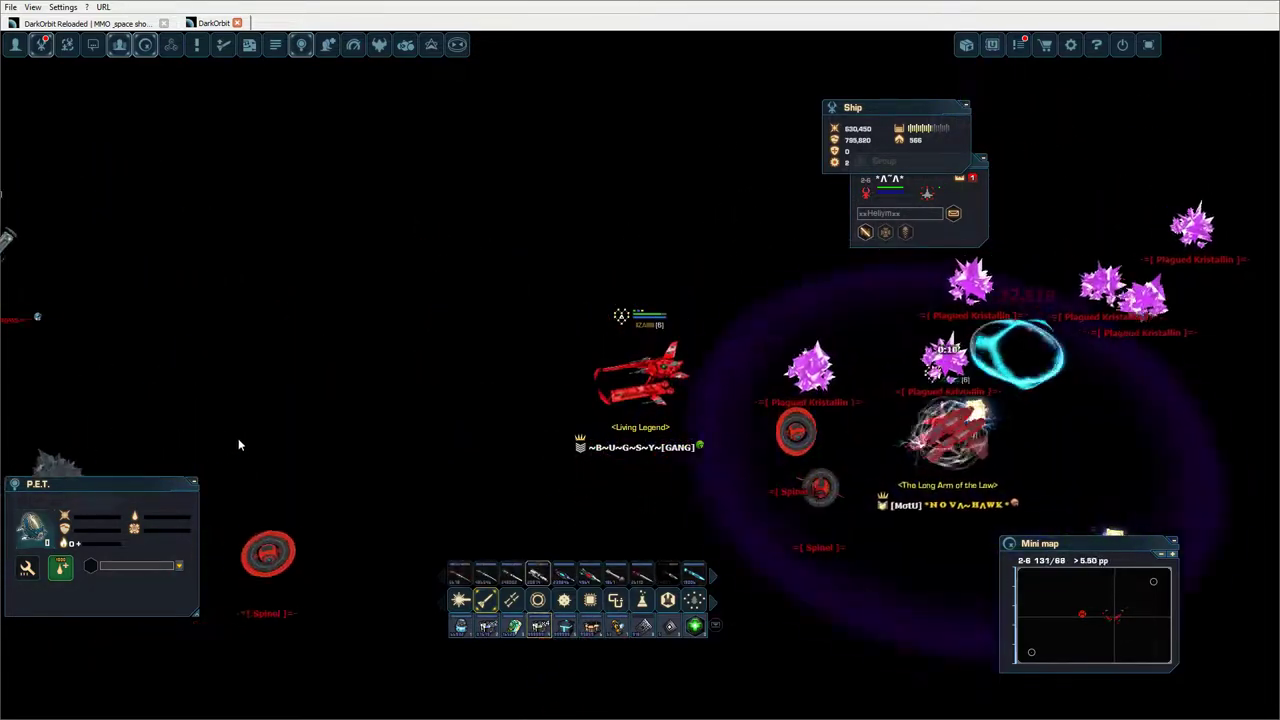
click(266, 275)
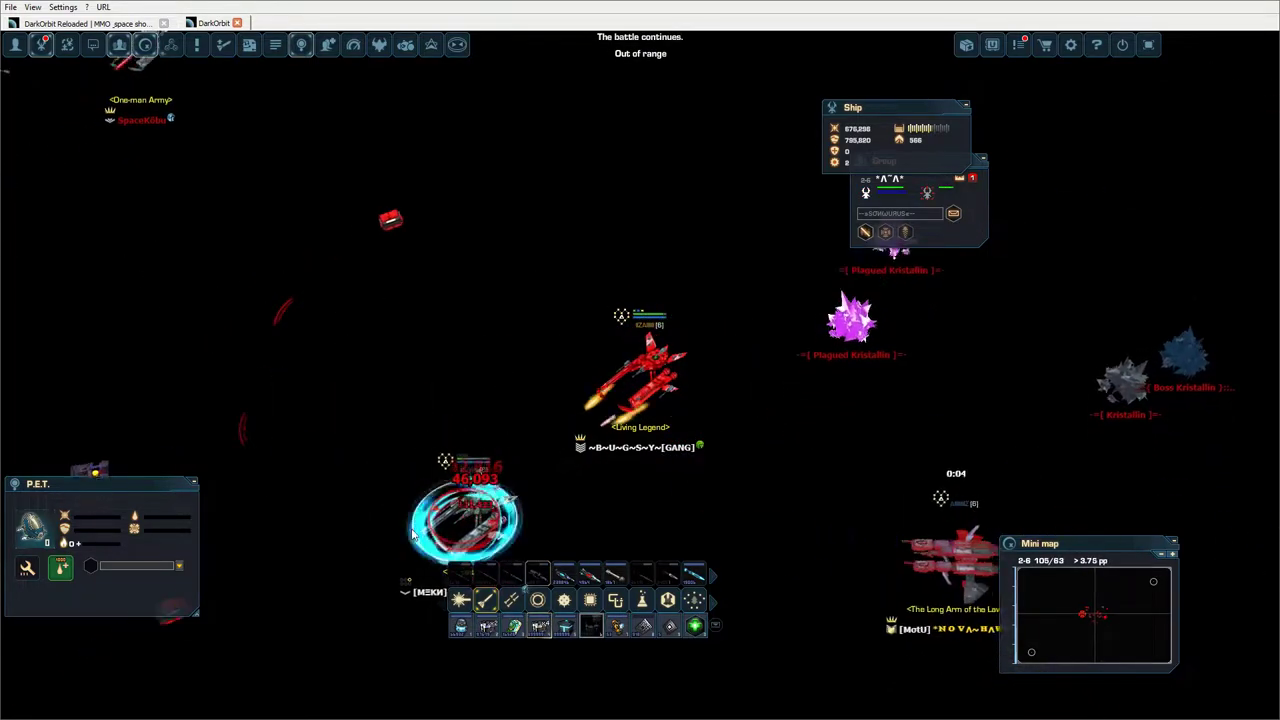
click(410, 525)
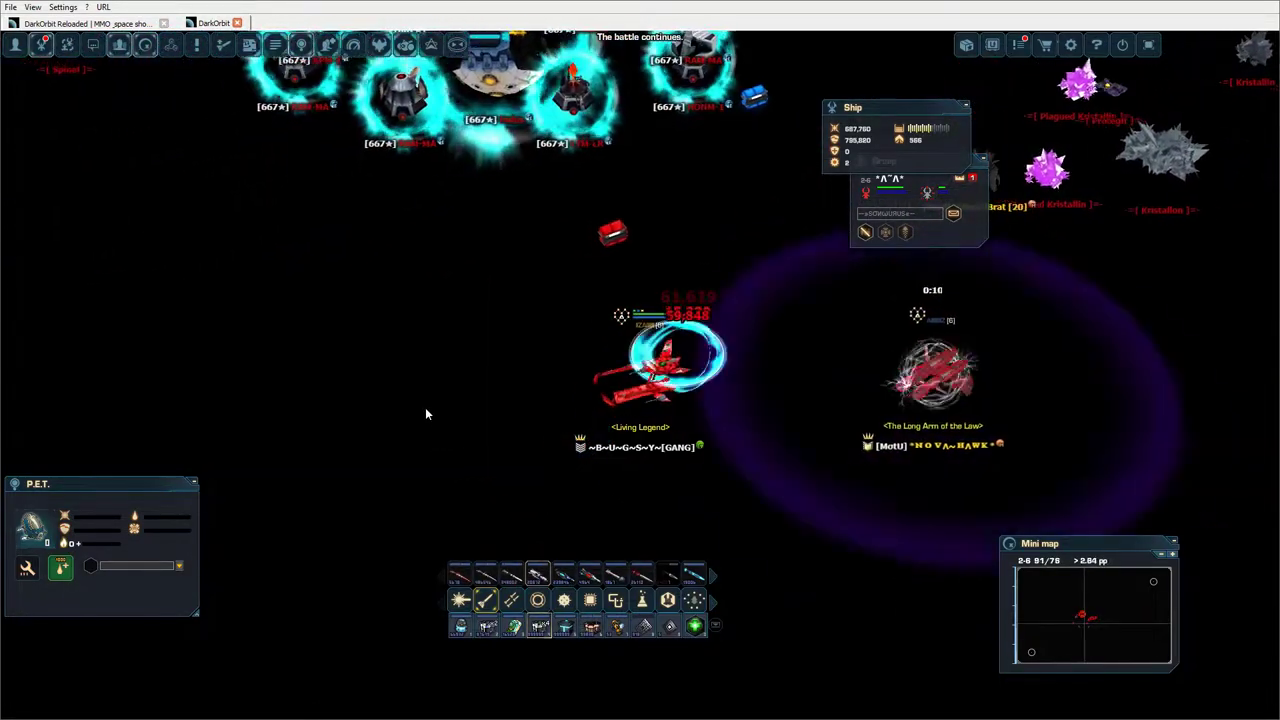
- Kill an enemy player for 704 honor and 56,320 EP while weaving, then target the next
click(331, 220)
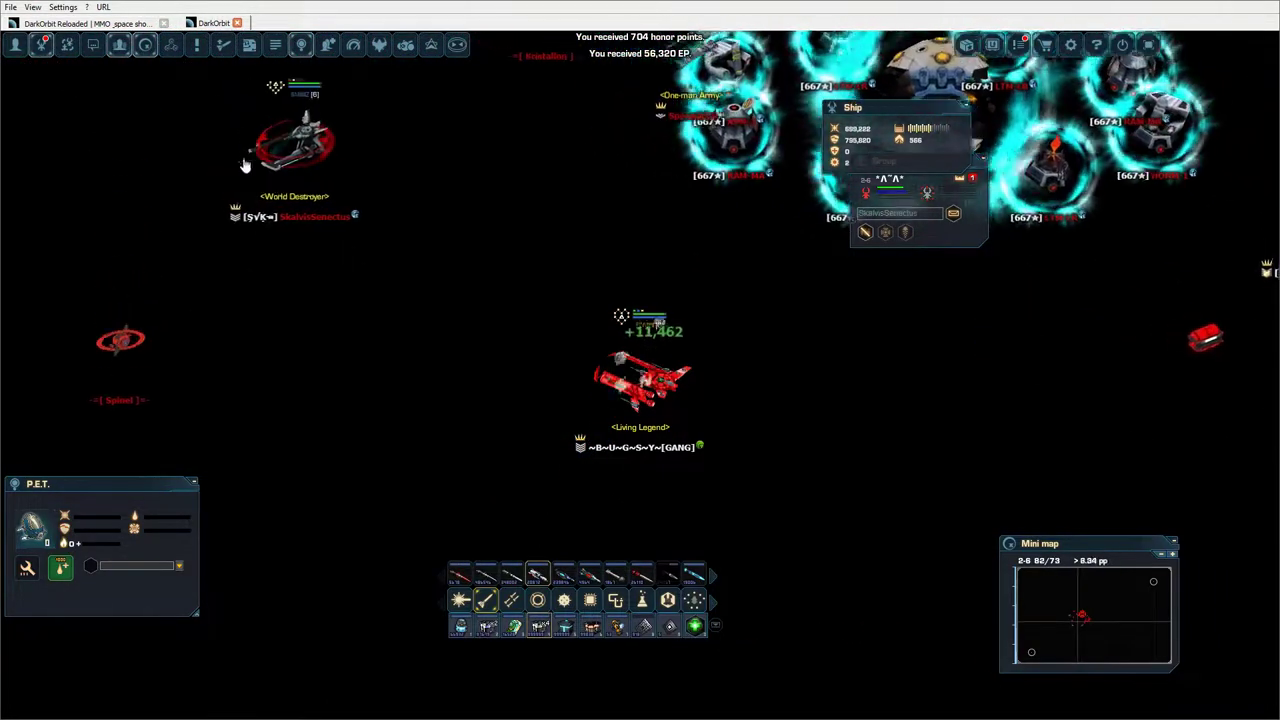
click(680, 200)
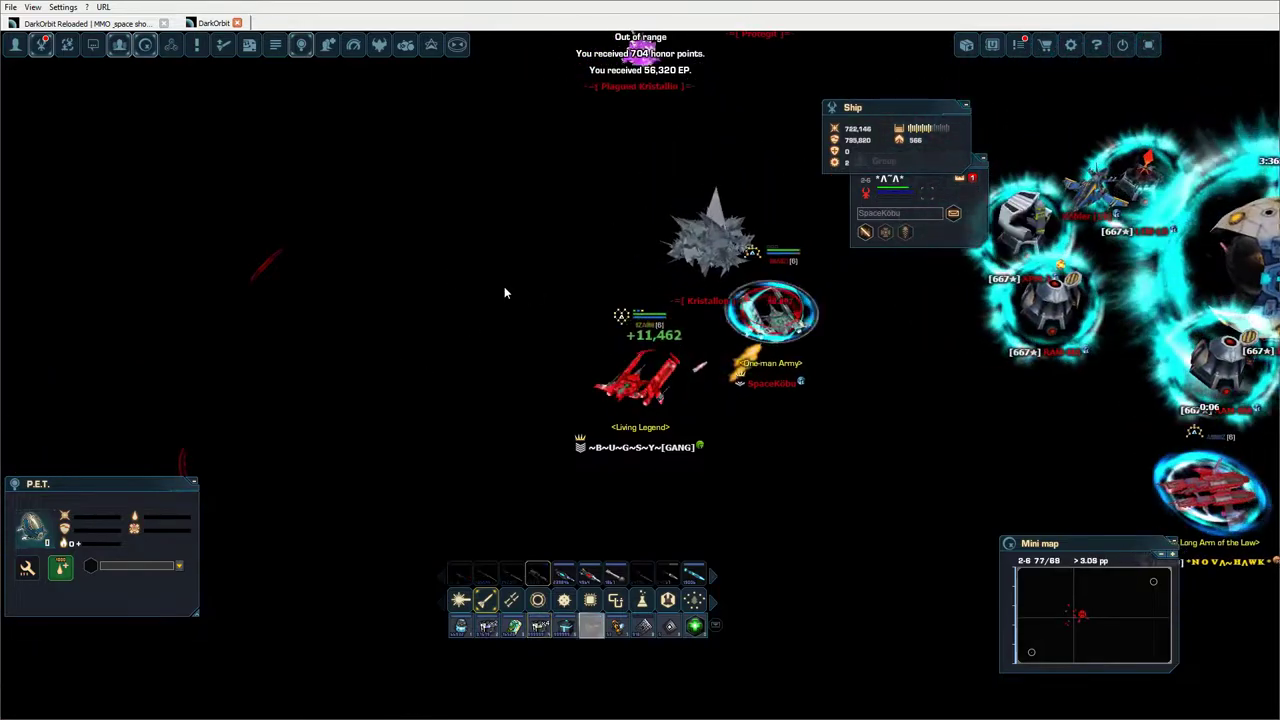
click(609, 142)
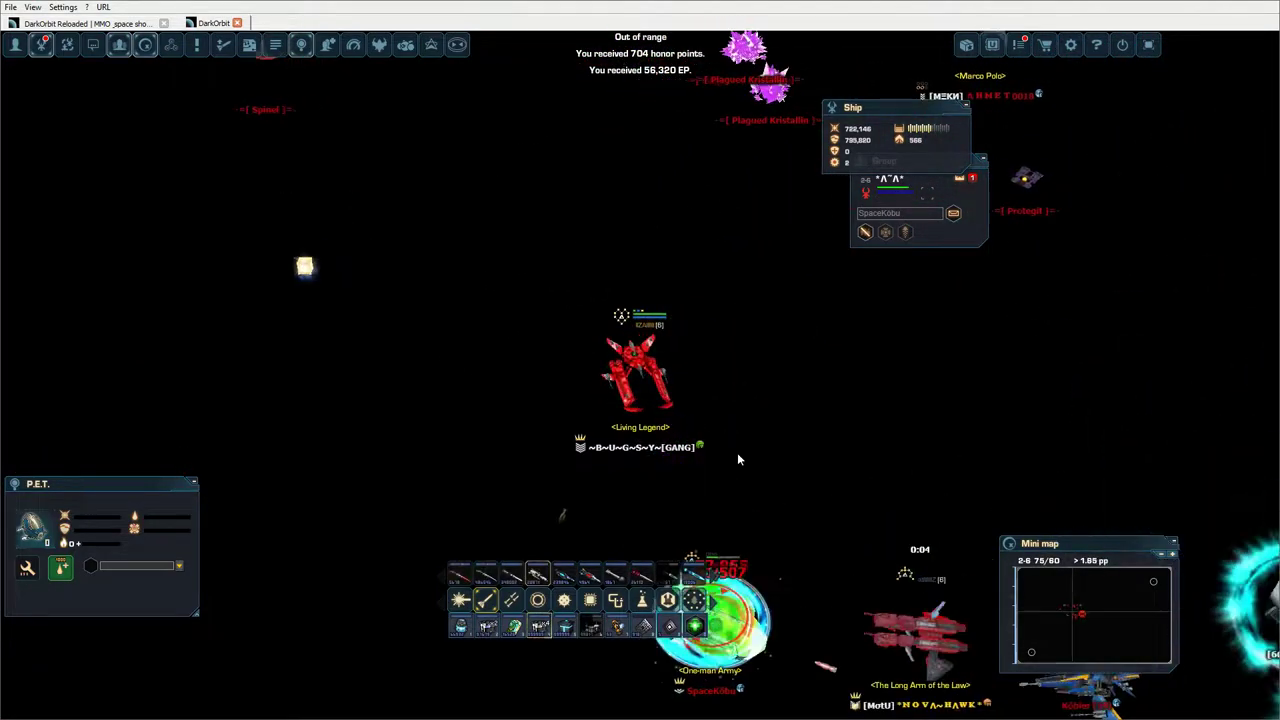
click(907, 57)
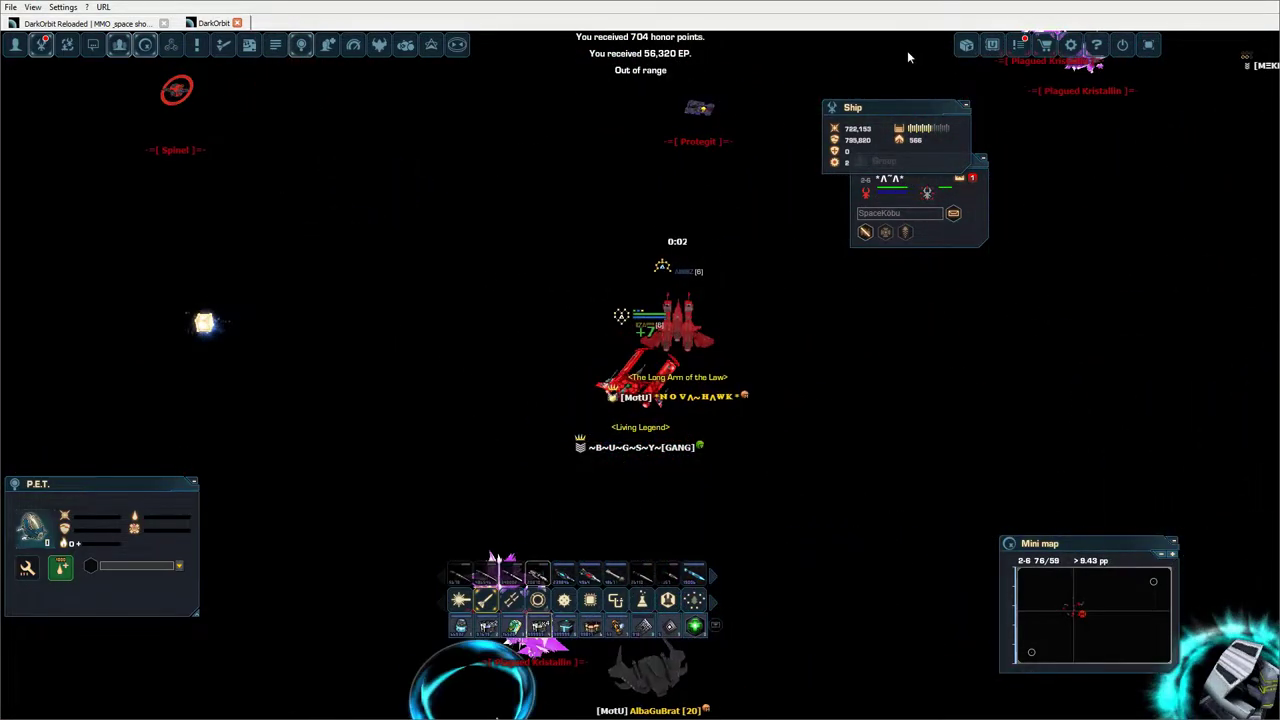
click(1207, 132)
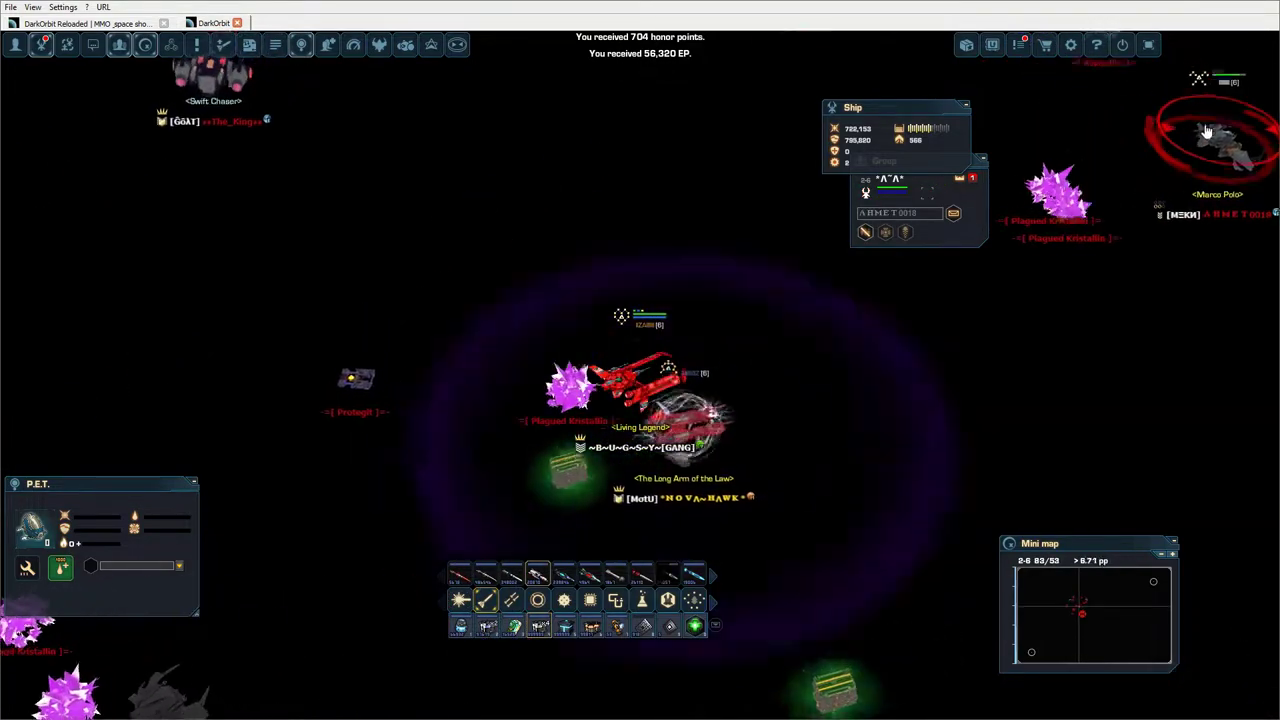
click(137, 226)
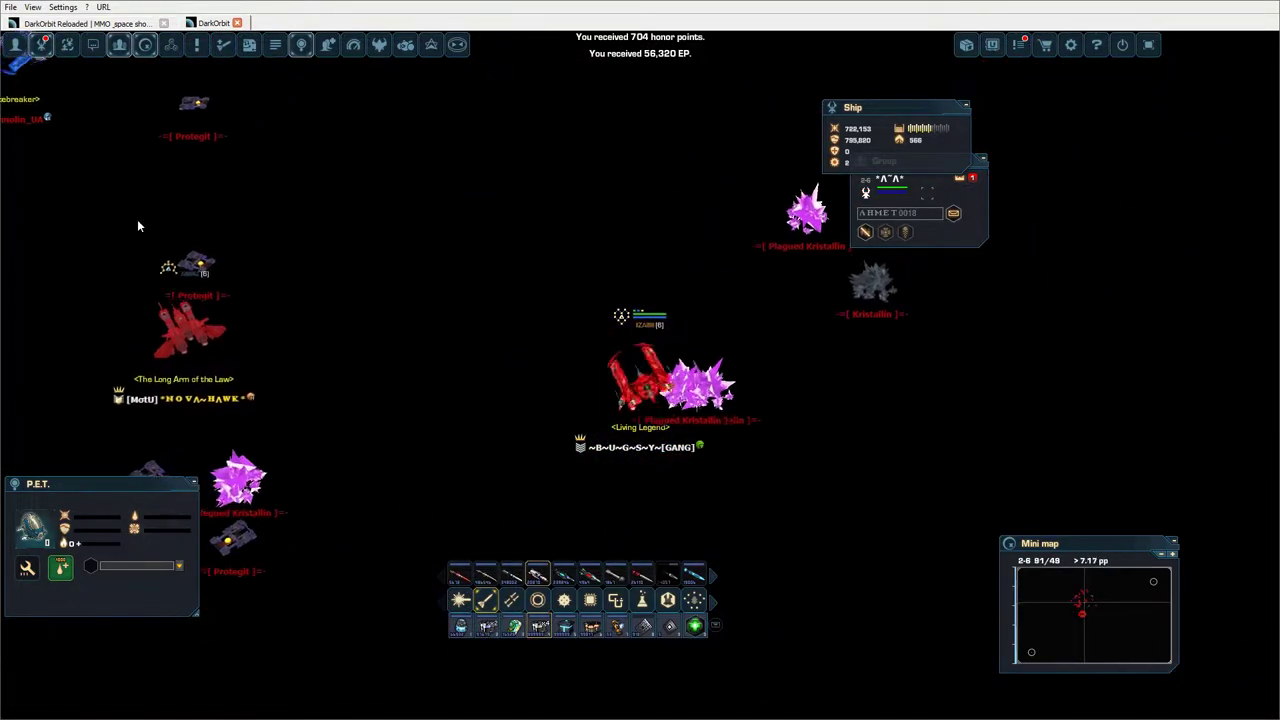
- Switch between enemy player targets while flying back toward the Cubikon and Protegit swarm
click(390, 185)
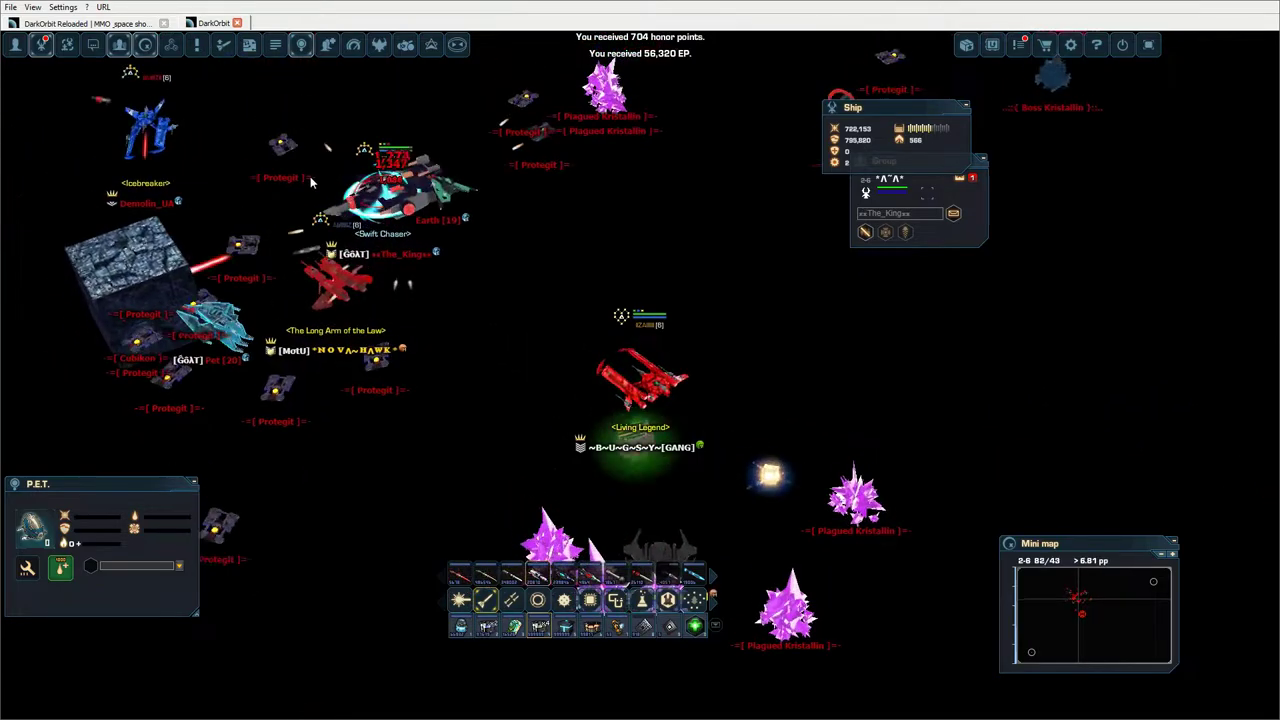
click(148, 132)
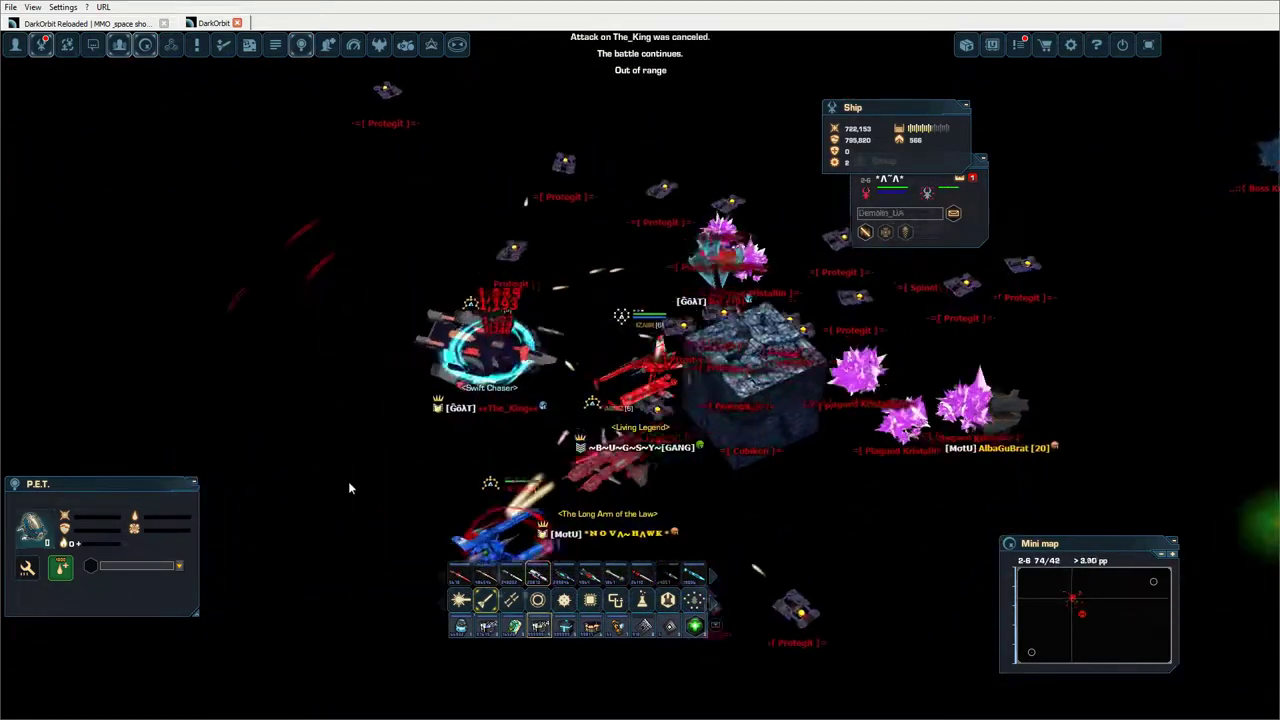
click(846, 537)
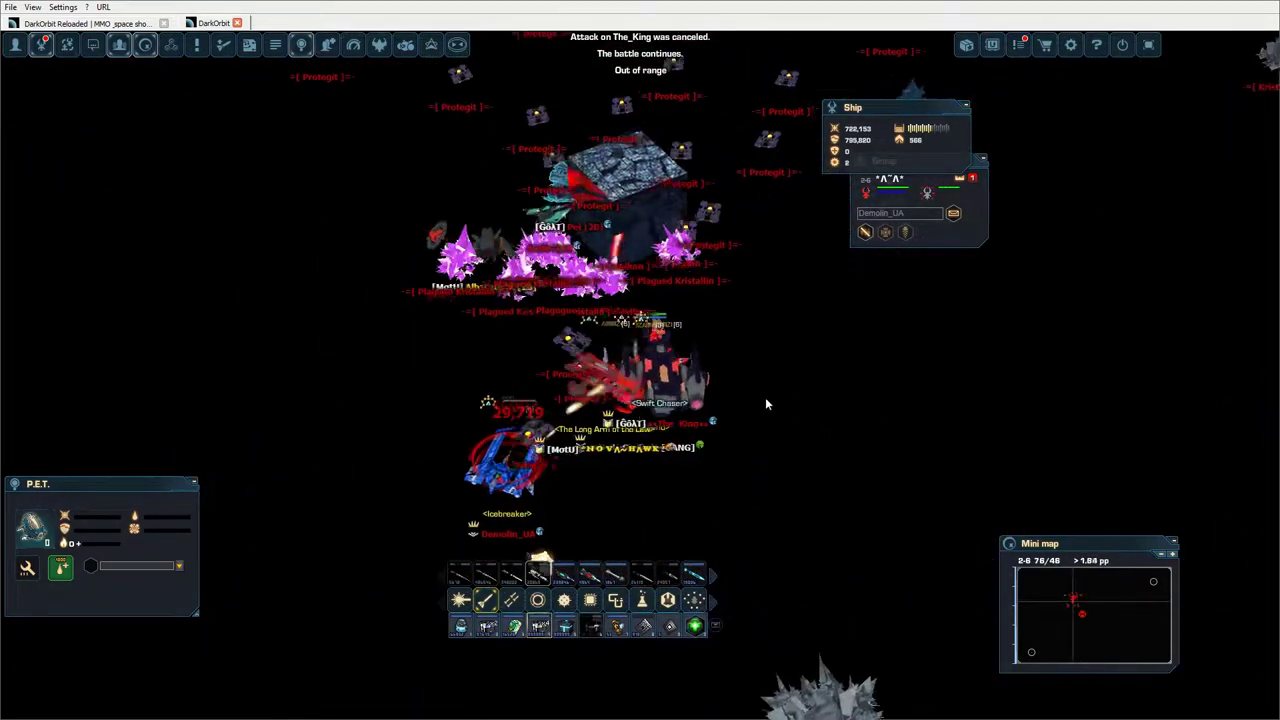
click(750, 300)
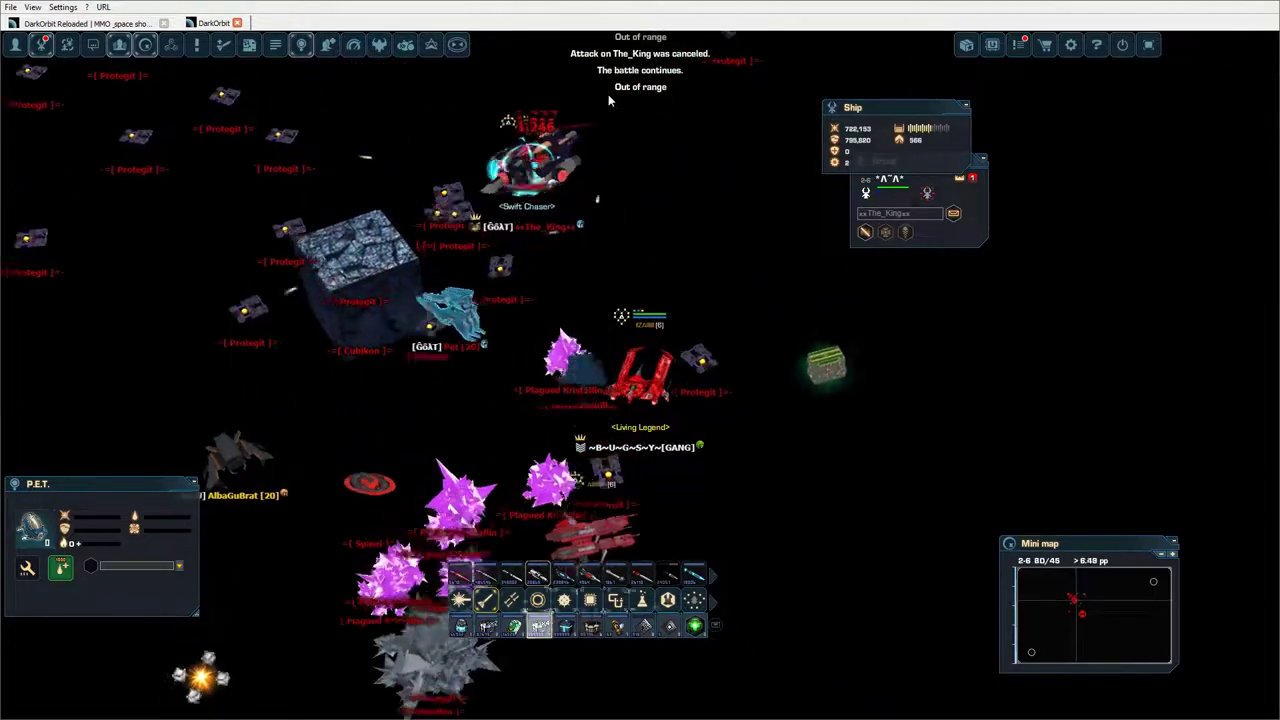